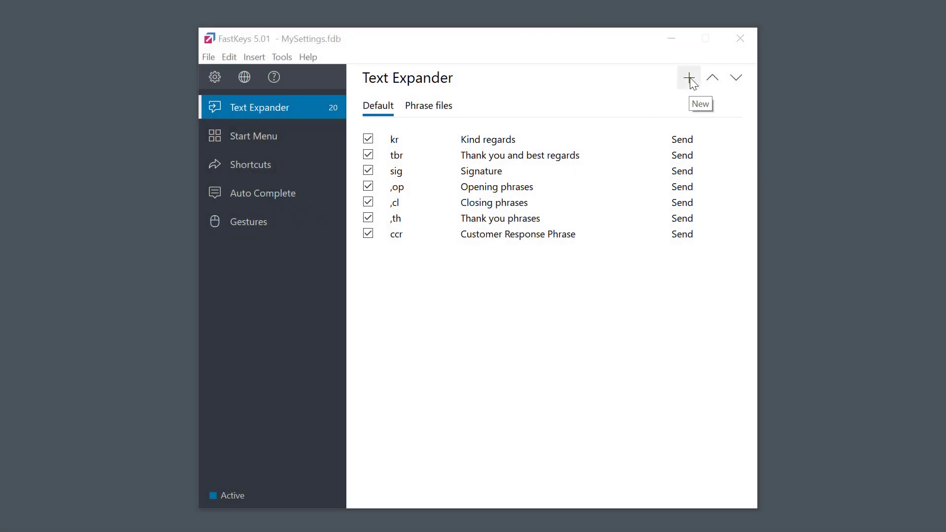
Step: Create a new phrase whose first line is the short date variable %A_ShortDate%
{"action": "left_click", "coordinate": [689, 79]}
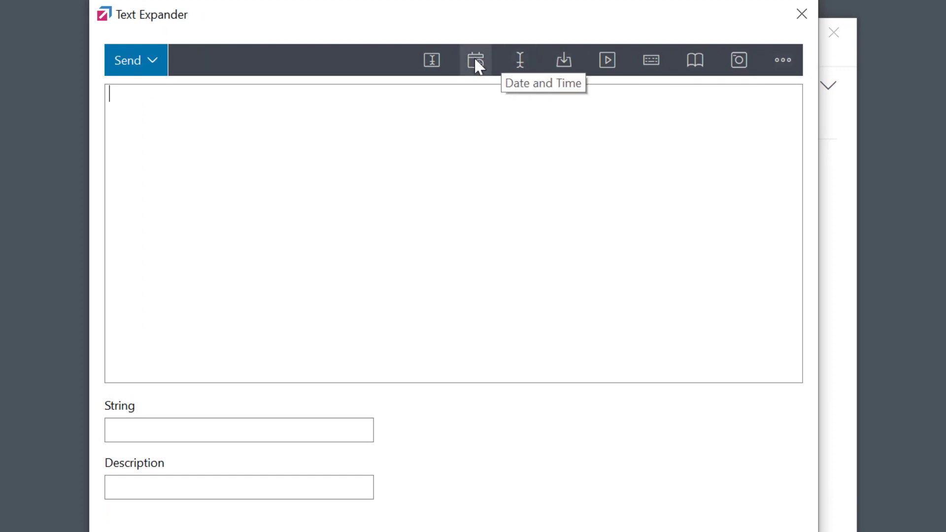
{"action": "left_click", "coordinate": [476, 62]}
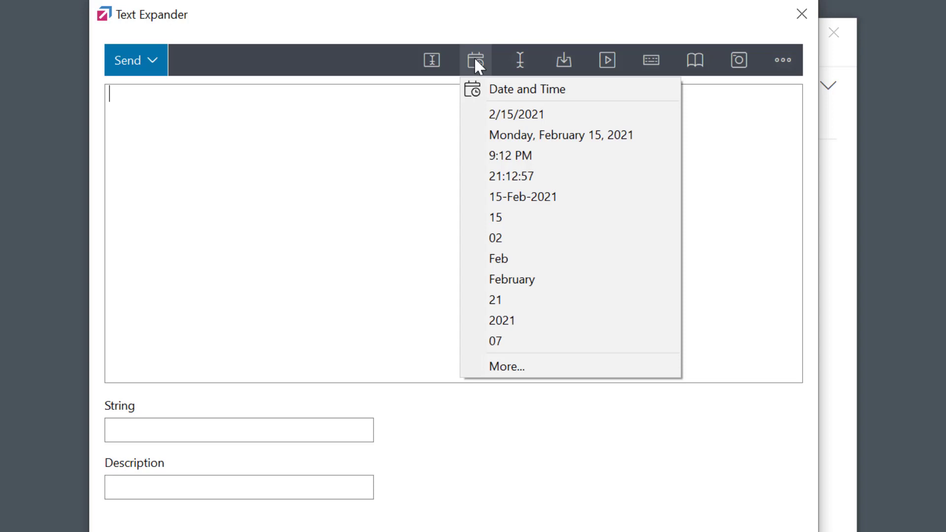
{"action": "key", "text": "Down"}
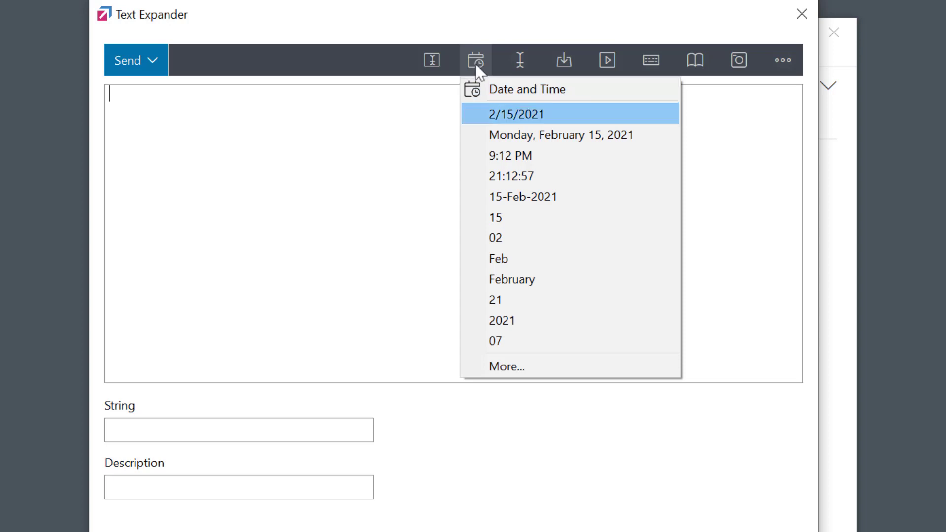
{"action": "left_click", "coordinate": [486, 114]}
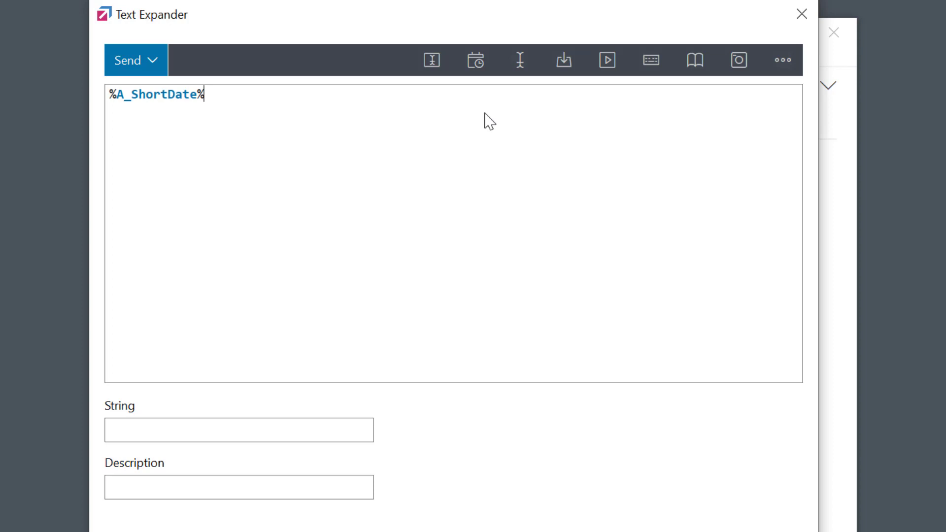
Step: Add the long date variable %A_LongDate% on a second line
{"action": "key", "text": "Return"}
{"action": "left_click", "coordinate": [476, 69]}
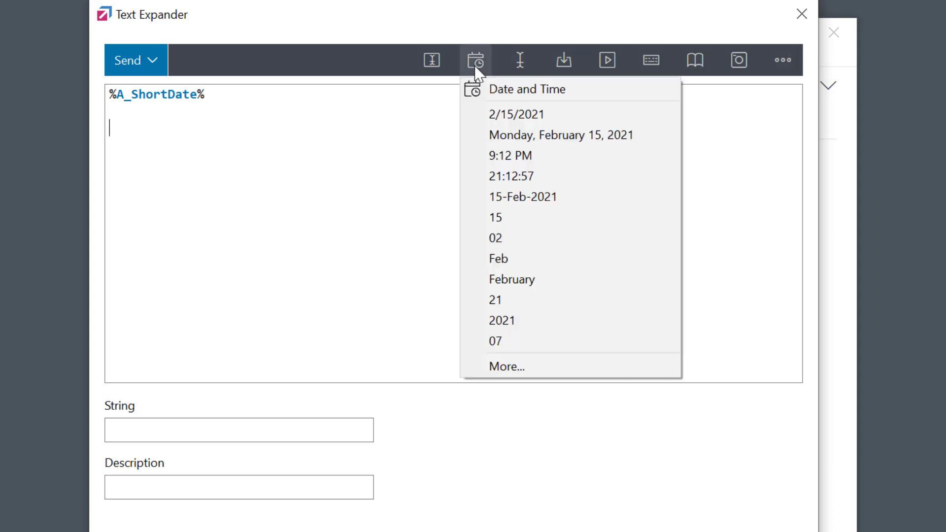
{"action": "left_click", "coordinate": [489, 135]}
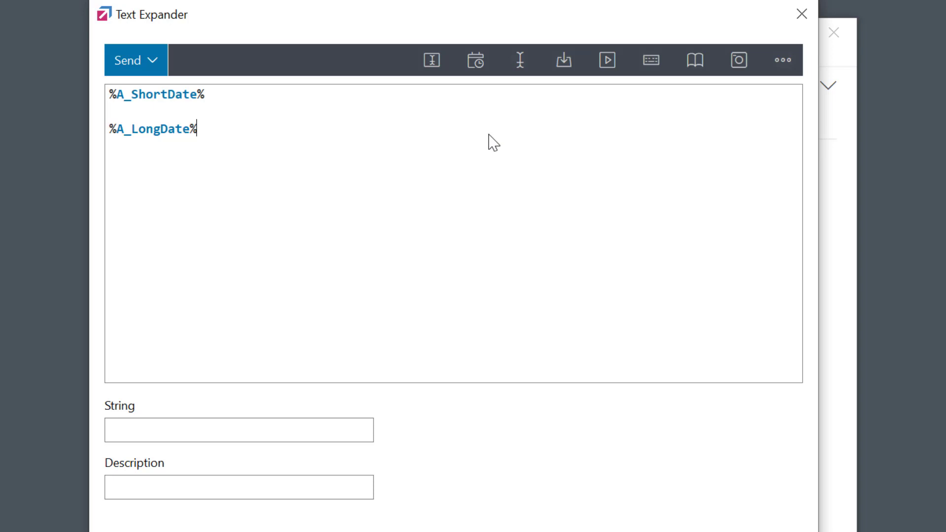
Step: Add a third line reading %A_MMMM% %A_DD%, %A_YYYY% at %A_Time%
{"action": "key", "text": "Return"}
{"action": "key", "text": "Return"}
{"action": "left_click", "coordinate": [475, 61]}
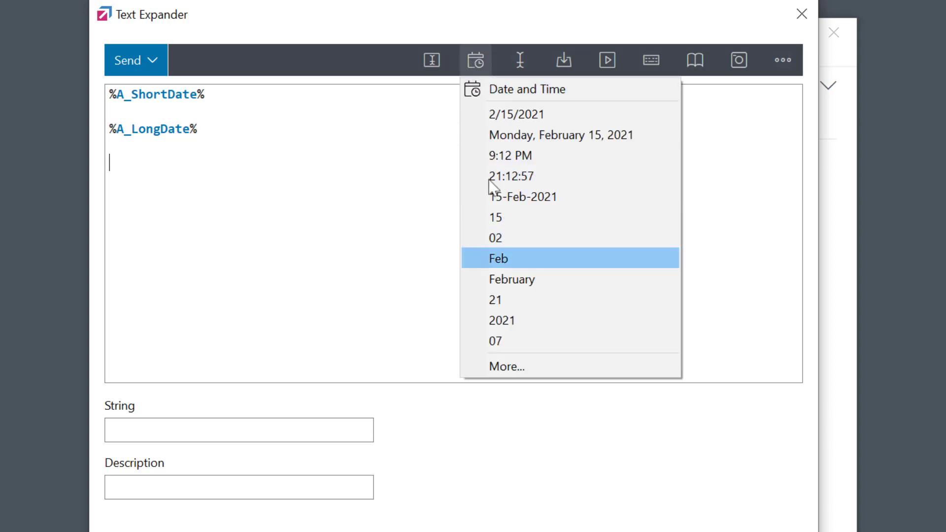
{"action": "left_click", "coordinate": [477, 282]}
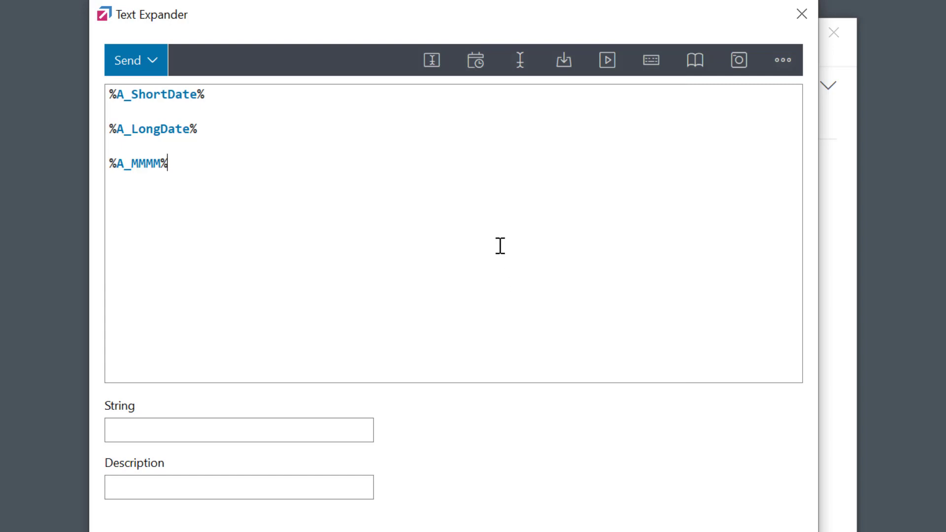
{"action": "left_click", "coordinate": [476, 61]}
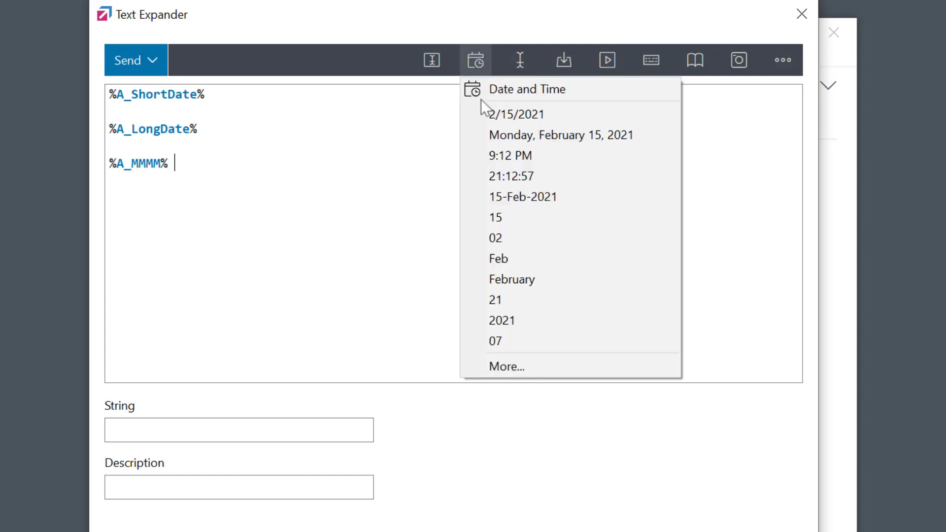
{"action": "left_click", "coordinate": [490, 218]}
{"action": "type", "text": ","}
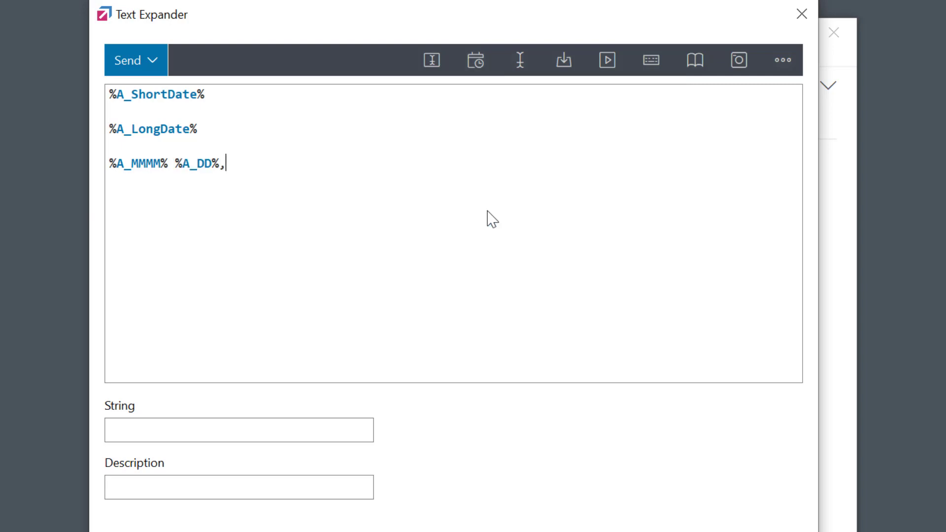
{"action": "left_click", "coordinate": [475, 61]}
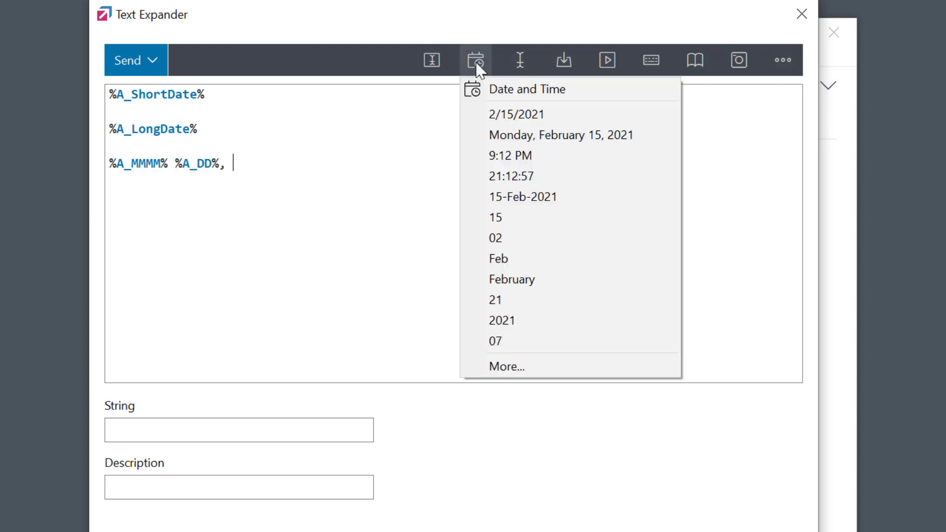
{"action": "left_click", "coordinate": [495, 320]}
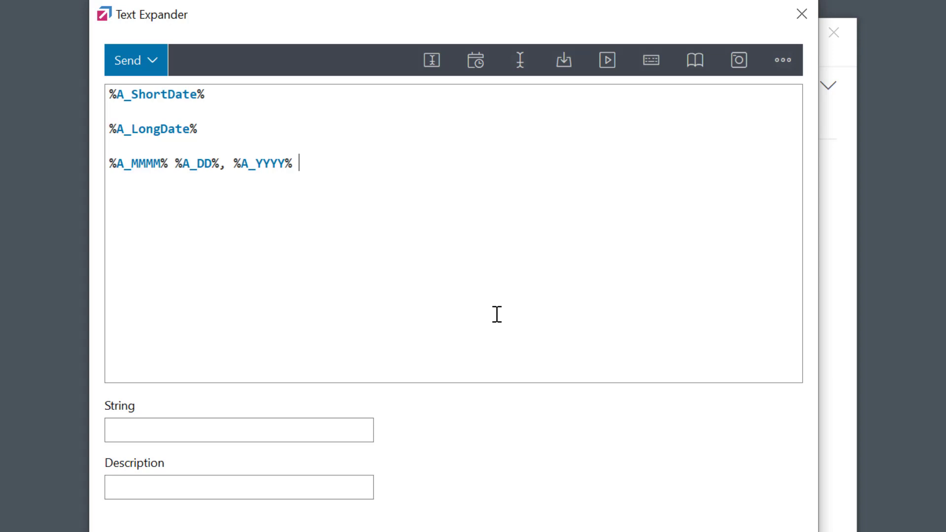
{"action": "type", "text": "at"}
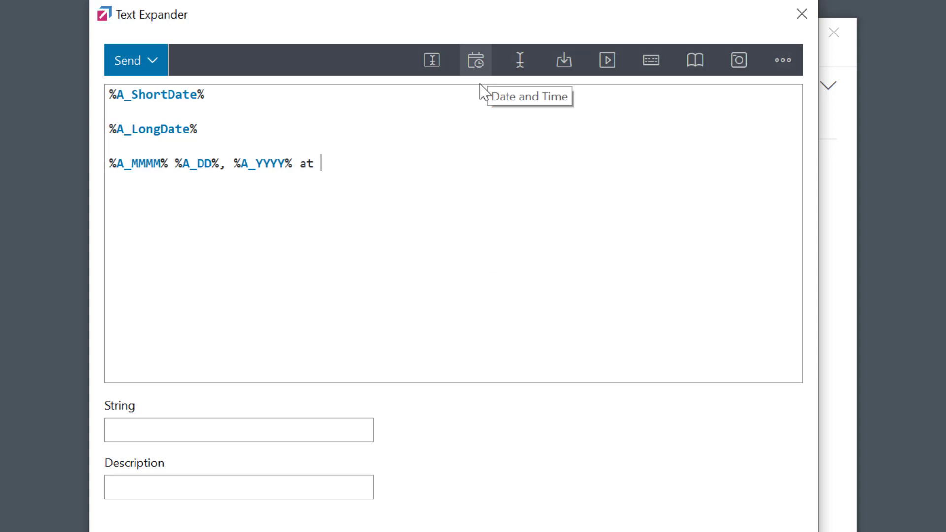
{"action": "left_click", "coordinate": [477, 66]}
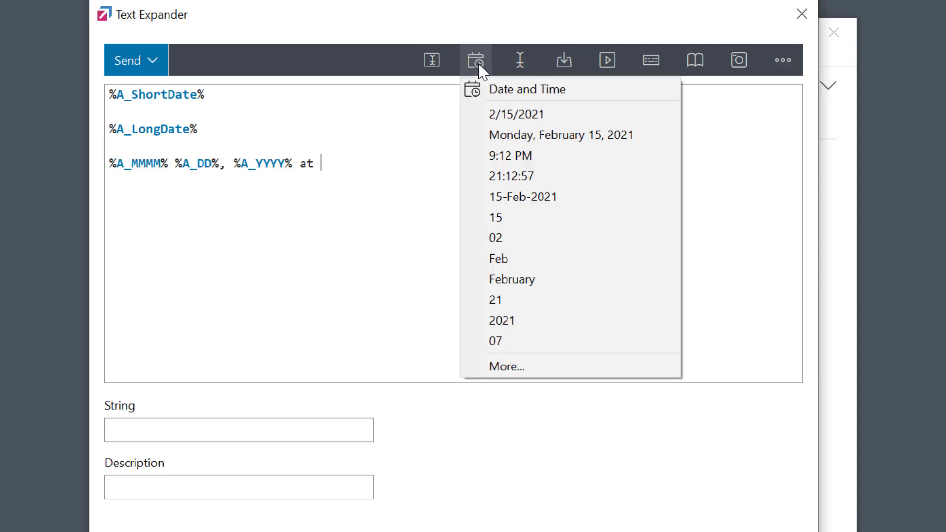
{"action": "left_click", "coordinate": [505, 156]}
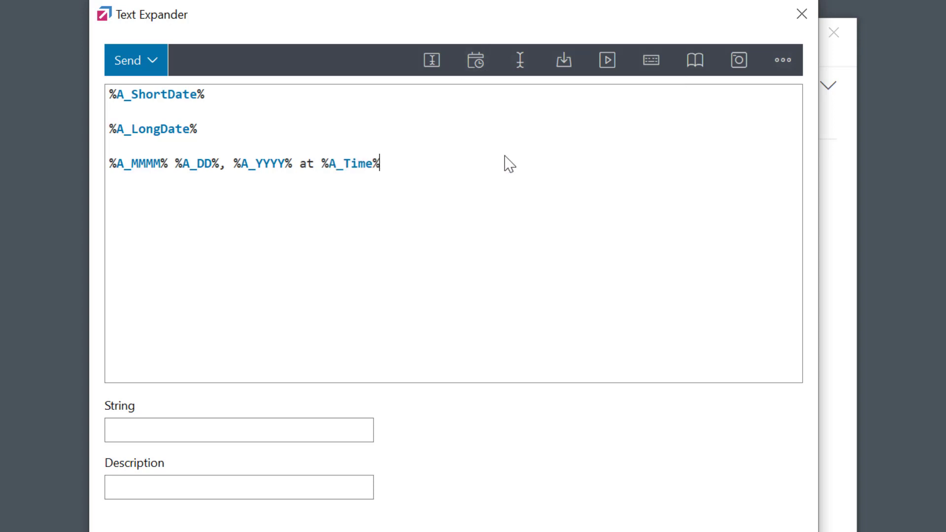
Step: Browse the full date variable library and close it without inserting anything
{"action": "left_click", "coordinate": [477, 68]}
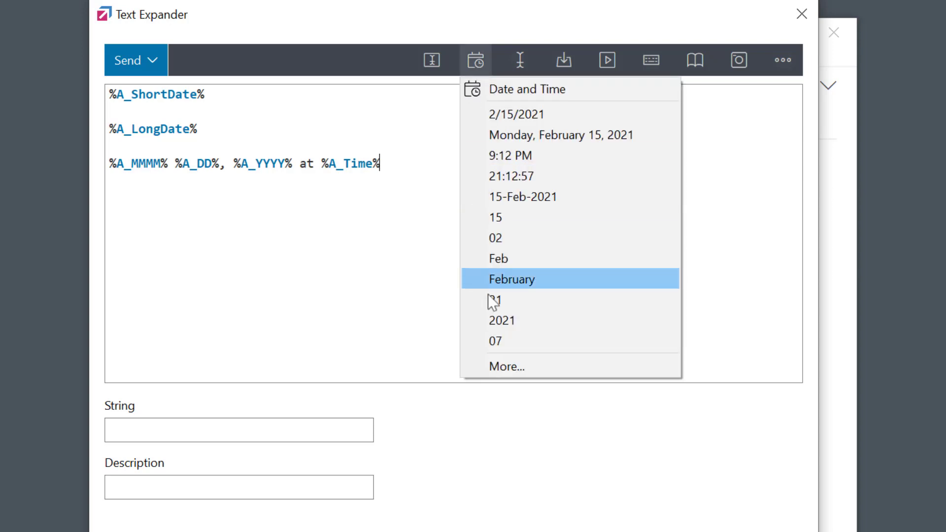
{"action": "left_click", "coordinate": [493, 367]}
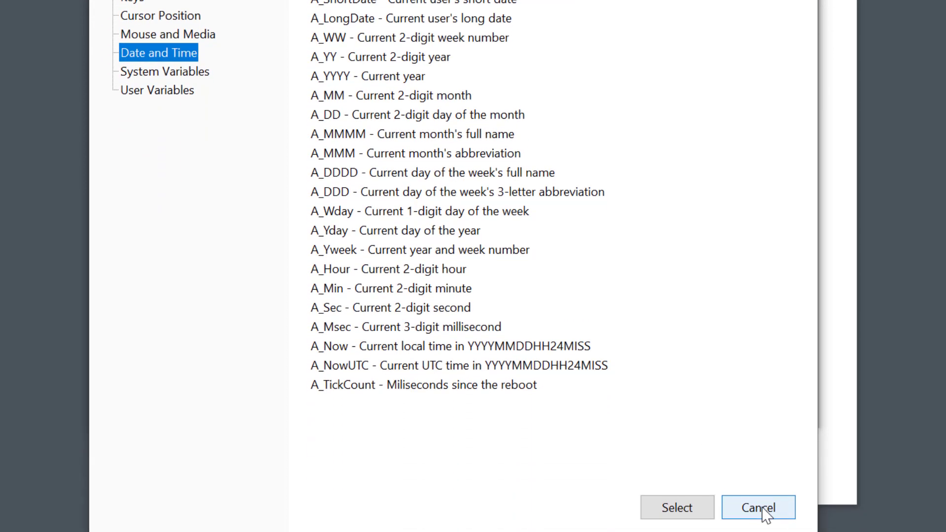
{"action": "left_click", "coordinate": [758, 507]}
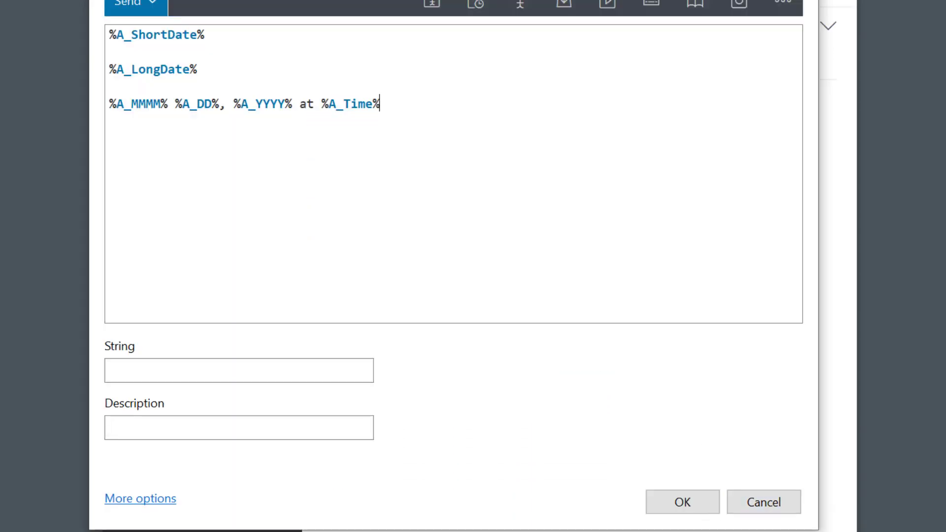
Step: Give the phrase string xdate and description My Dates, then save it
{"action": "left_click", "coordinate": [199, 370]}
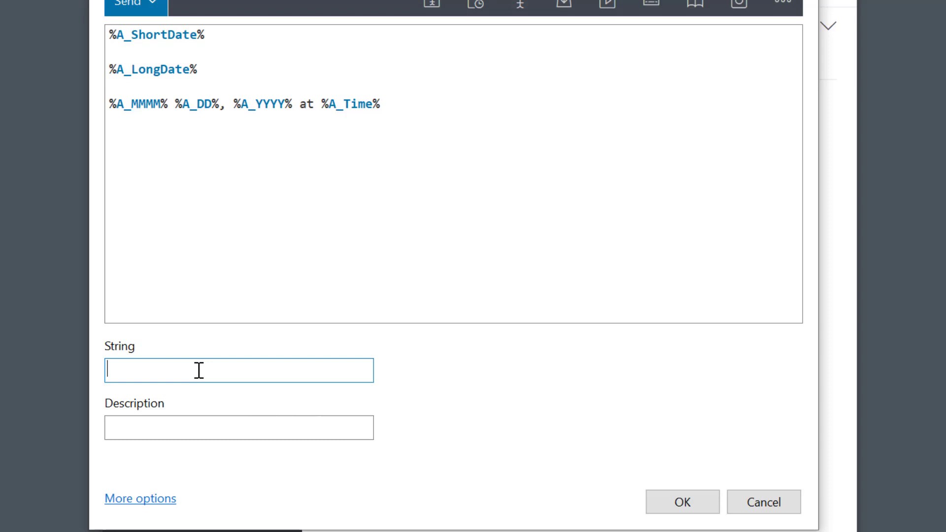
{"action": "type", "text": "xdate"}
{"action": "key", "text": "Tab"}
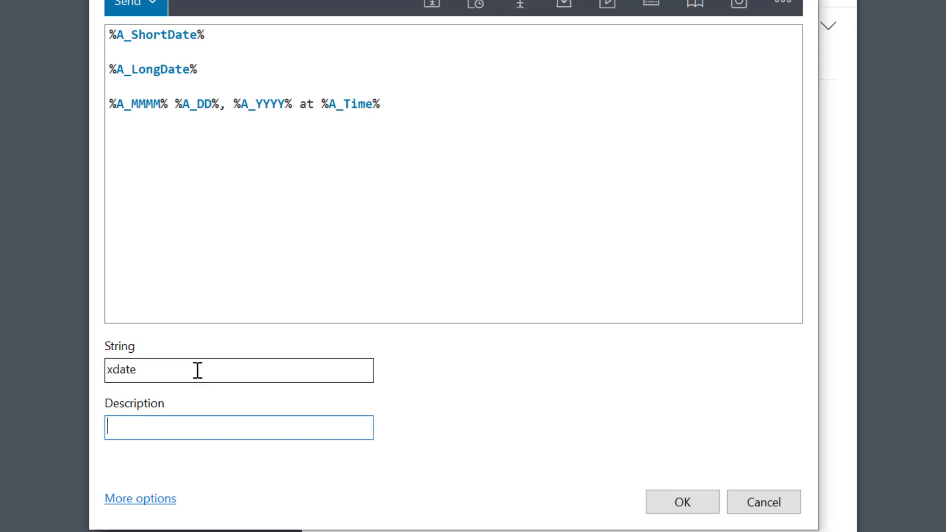
{"action": "type", "text": "My Dates"}
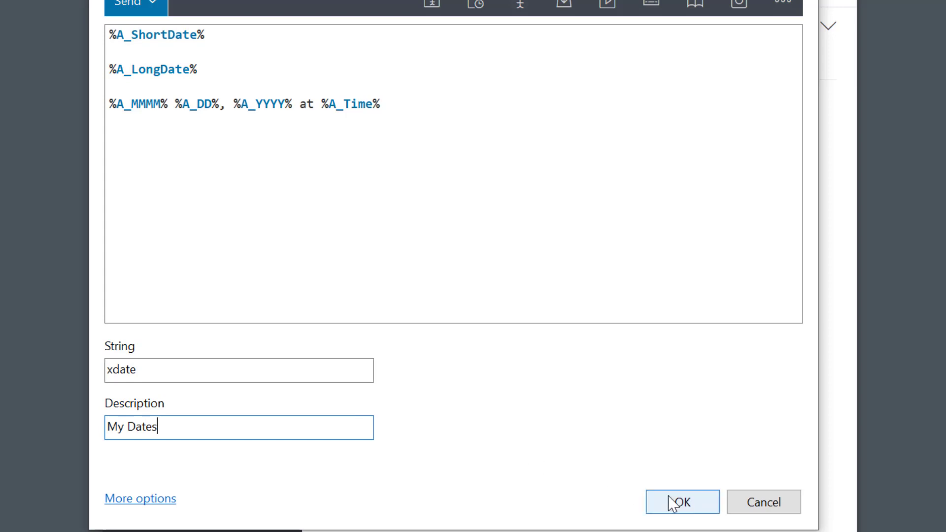
{"action": "left_click", "coordinate": [673, 504]}
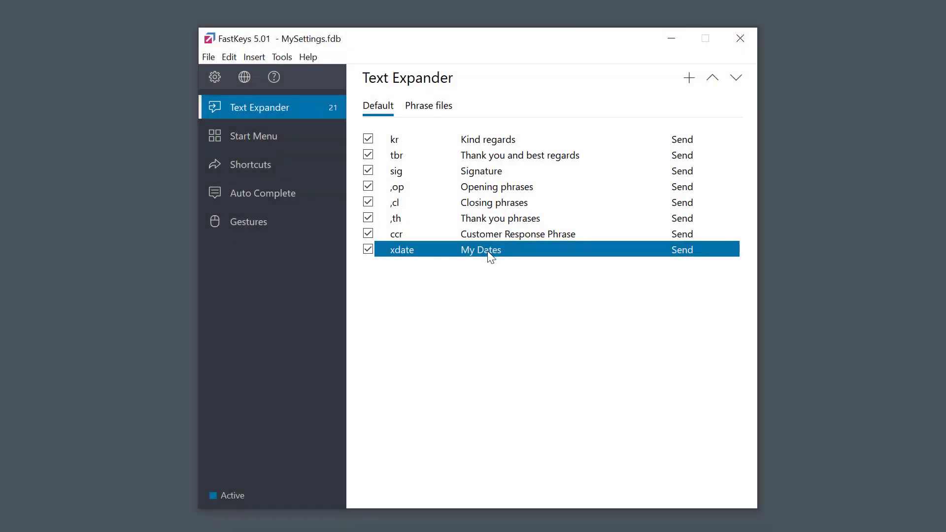
Step: Swap xdate's old date codes for the pasted order template, with the cursor after 'Order date:'
{"action": "double_click", "coordinate": [491, 257]}
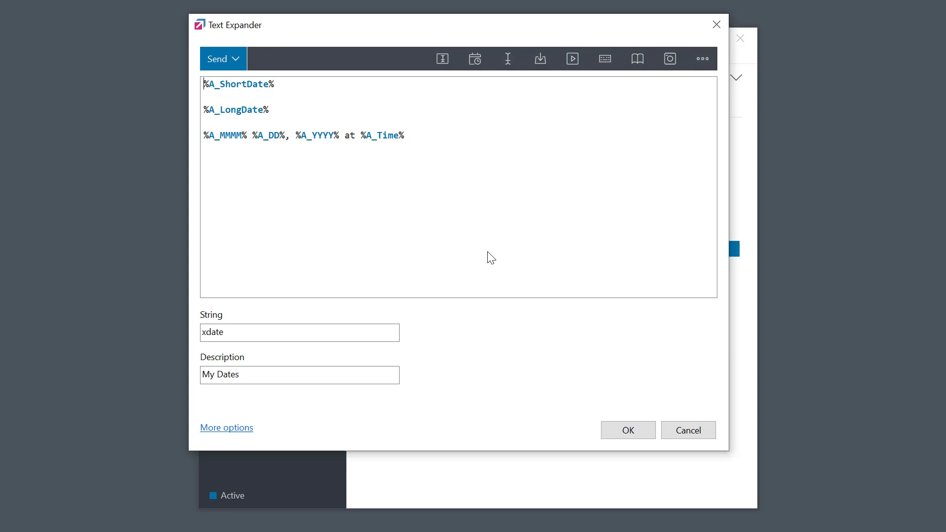
{"action": "left_click_drag", "start_coordinate": [422, 132], "coordinate": [221, 116]}
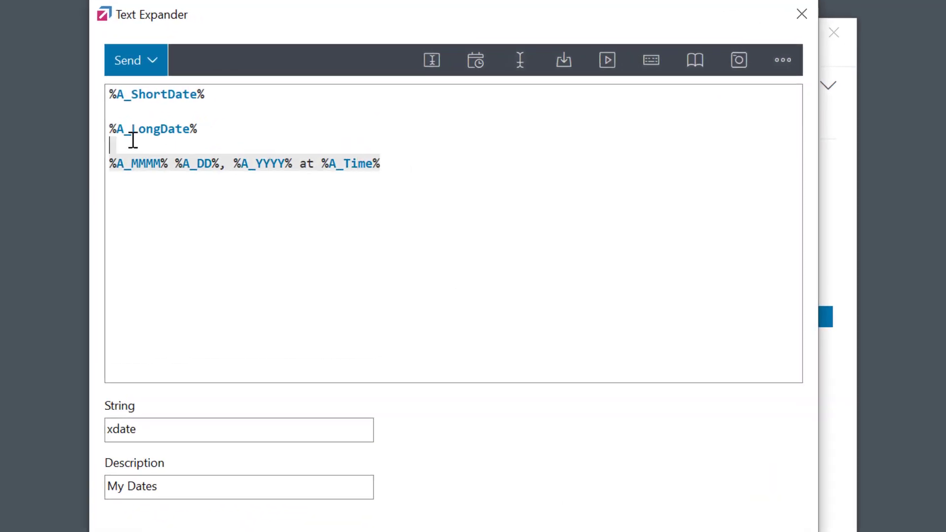
{"action": "left_click_drag", "start_coordinate": [133, 140], "coordinate": [86, 81]}
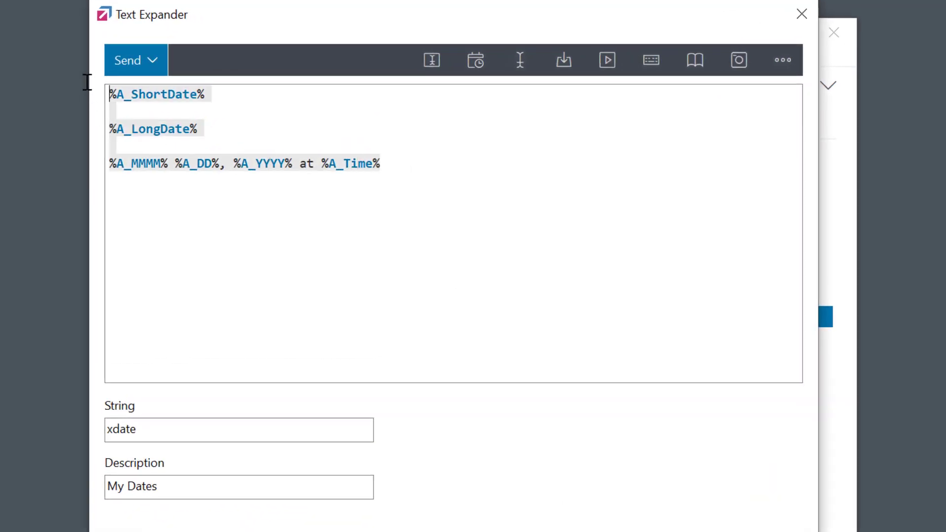
{"action": "key", "text": "Delete"}
{"action": "type", "text": "ORDER DETAILS  Thanks for your order. Please check the details below:  Order date: Estimated delivery date: 3 business days  Best regards, Acme Co."}
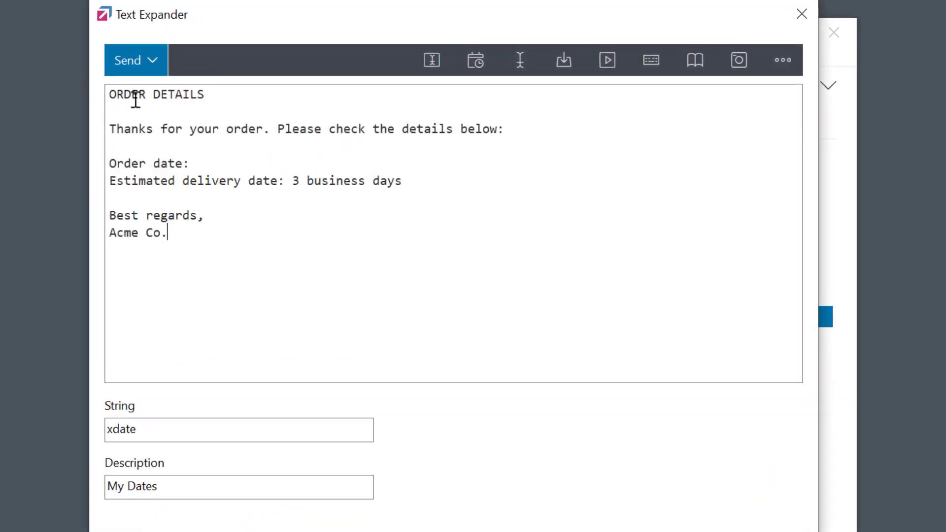
{"action": "left_click", "coordinate": [203, 166]}
{"action": "left_click", "coordinate": [474, 55]}
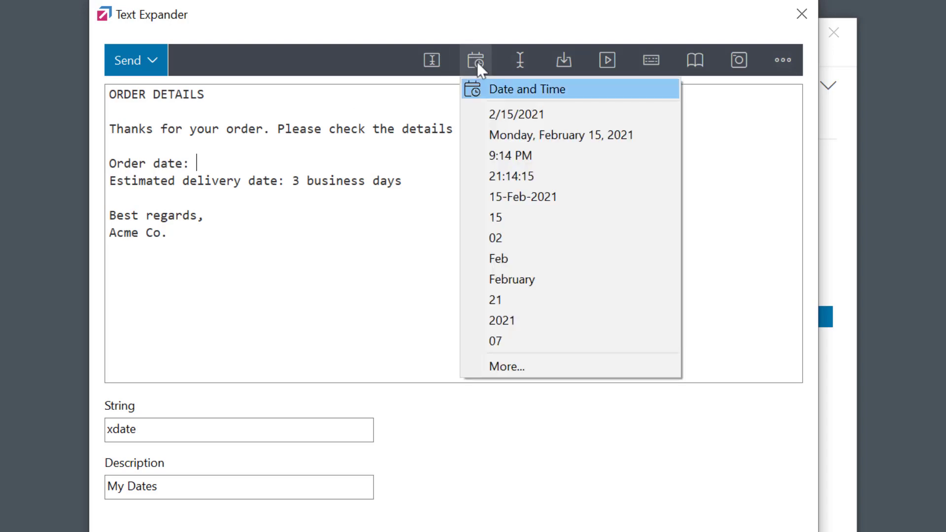
Step: Start a Date and Time field named OrderDate, reviewing the format presets and codes
{"action": "left_click", "coordinate": [488, 89]}
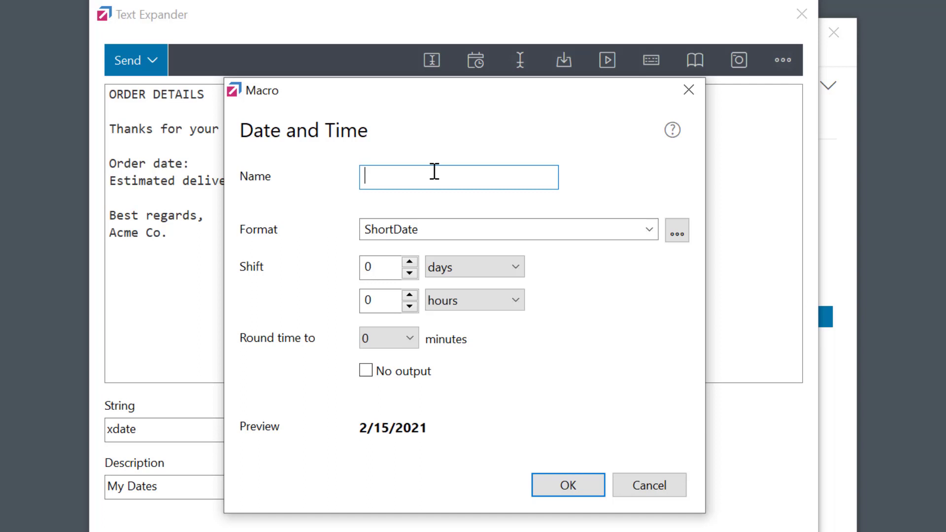
{"action": "type", "text": "OrderDate"}
{"action": "left_click", "coordinate": [649, 231]}
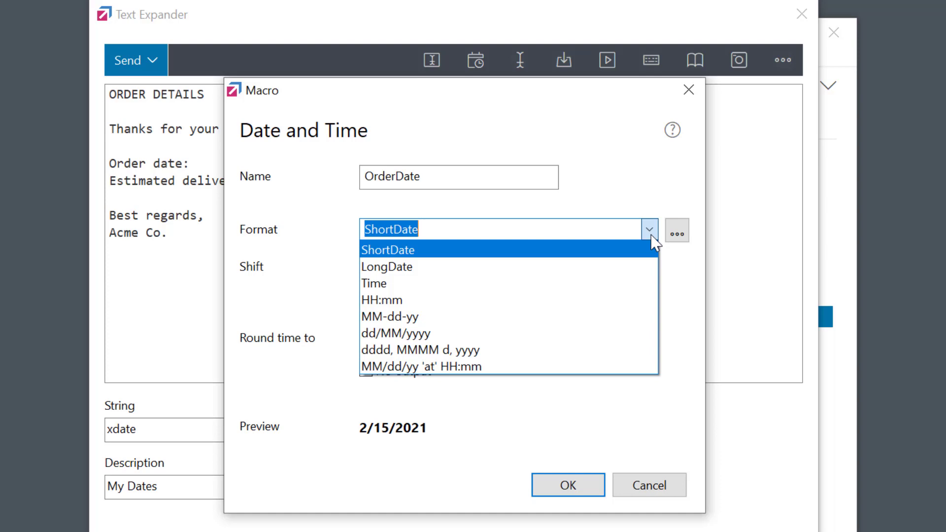
{"action": "left_click", "coordinate": [650, 236]}
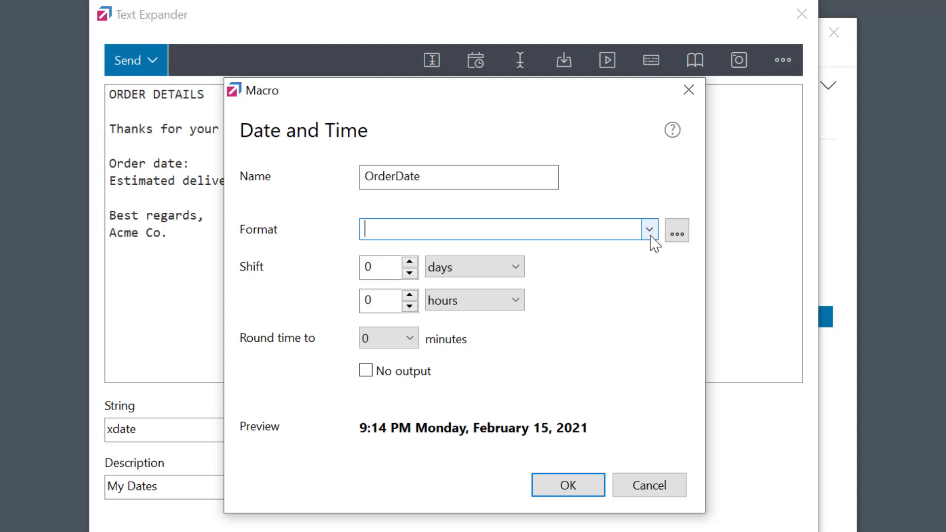
{"action": "left_click", "coordinate": [677, 235]}
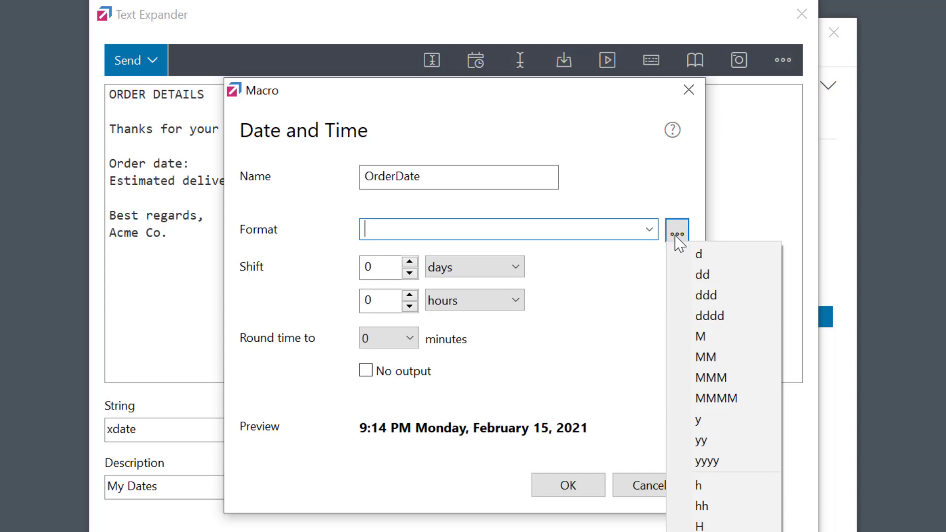
{"action": "left_click", "coordinate": [677, 236]}
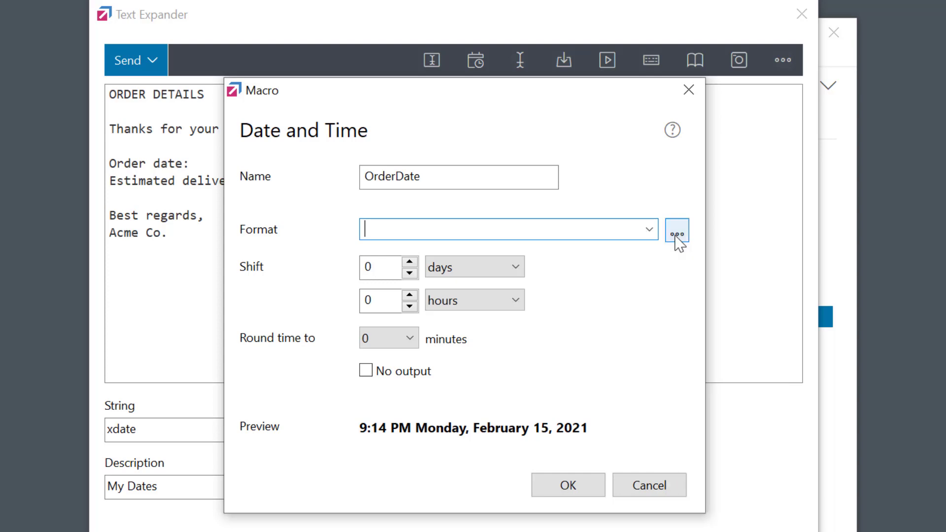
{"action": "left_click", "coordinate": [673, 131]}
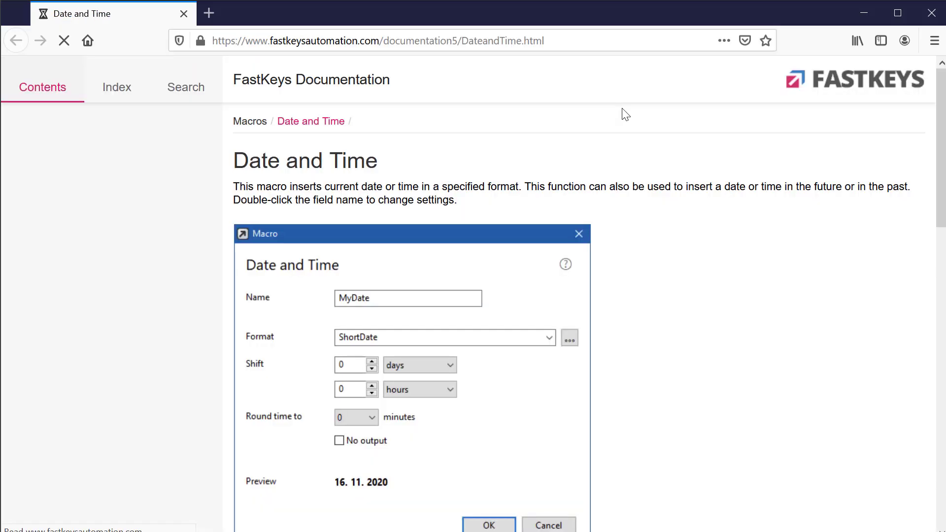
{"action": "scroll", "coordinate": [541, 285], "scroll_direction": "down", "scroll_amount": 12}
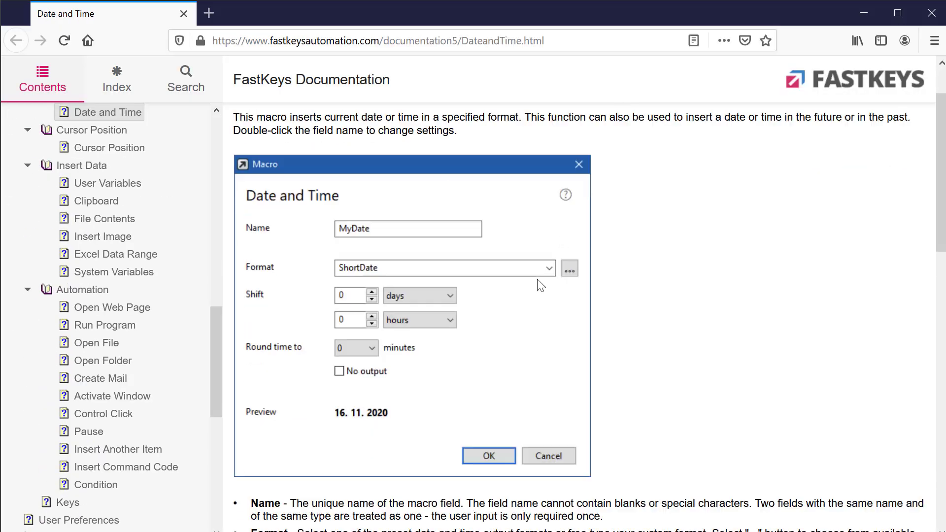
{"action": "scroll", "coordinate": [541, 285], "scroll_direction": "down", "scroll_amount": 3}
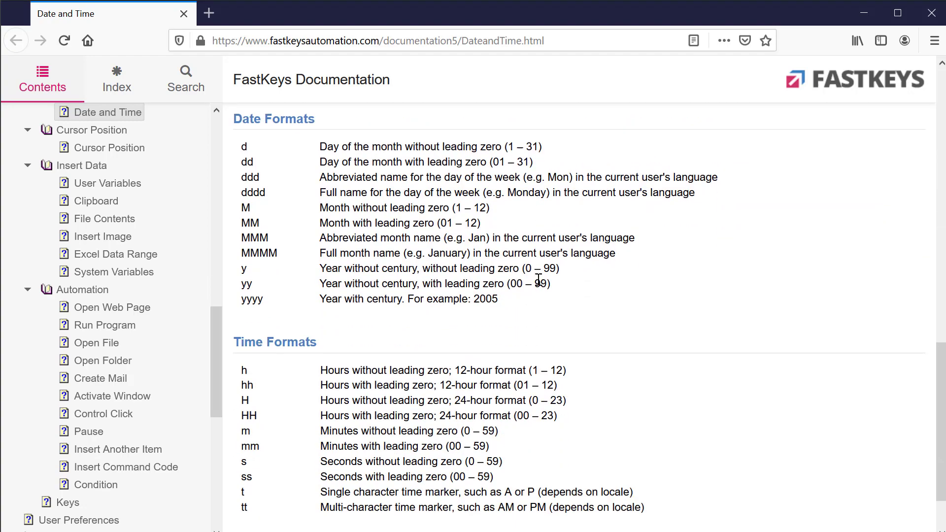
{"action": "left_click", "coordinate": [931, 14]}
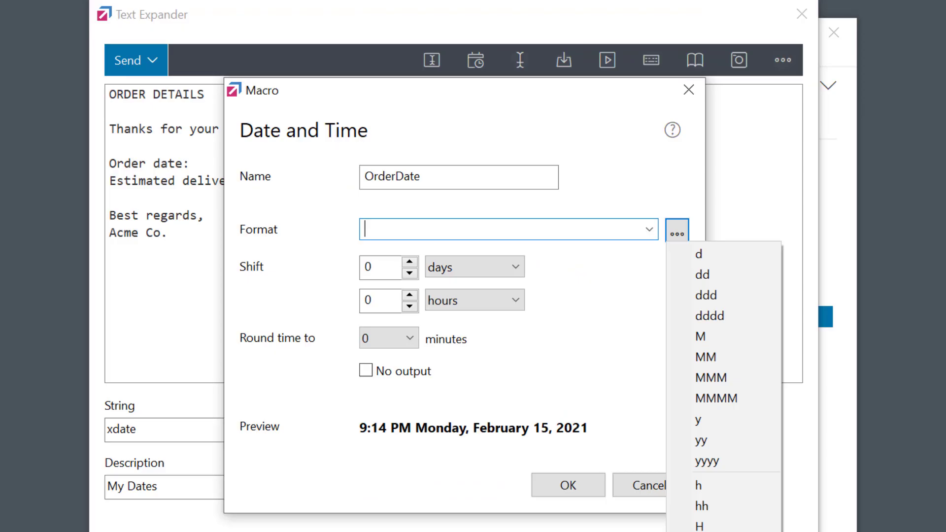
Step: Build the OrderDate format 'dddd, MMMM dd' (Monday, February 15) and insert the field
{"action": "left_click", "coordinate": [714, 316]}
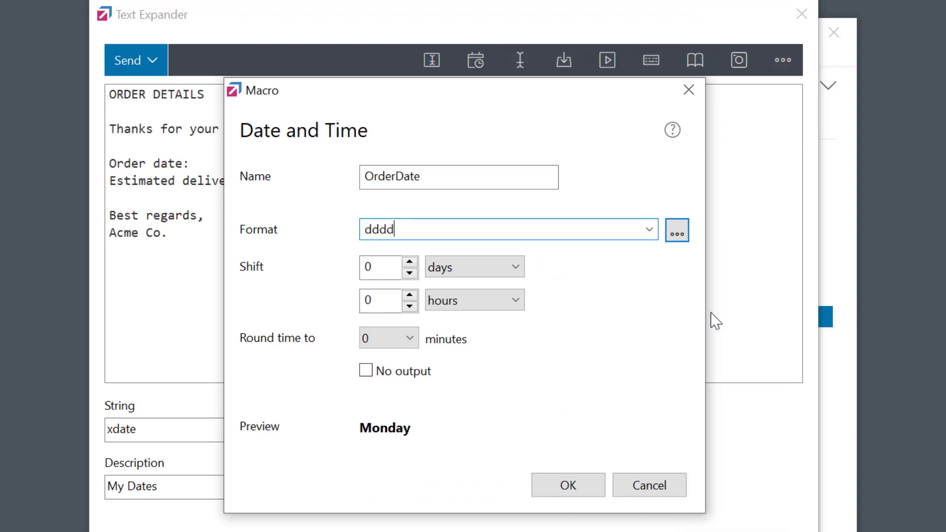
{"action": "type", "text": ","}
{"action": "left_click", "coordinate": [677, 236]}
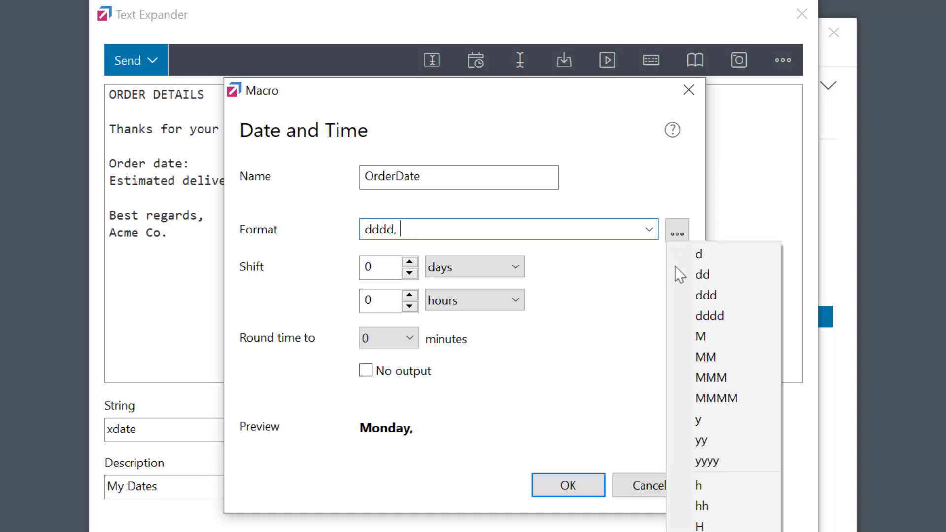
{"action": "left_click", "coordinate": [690, 399]}
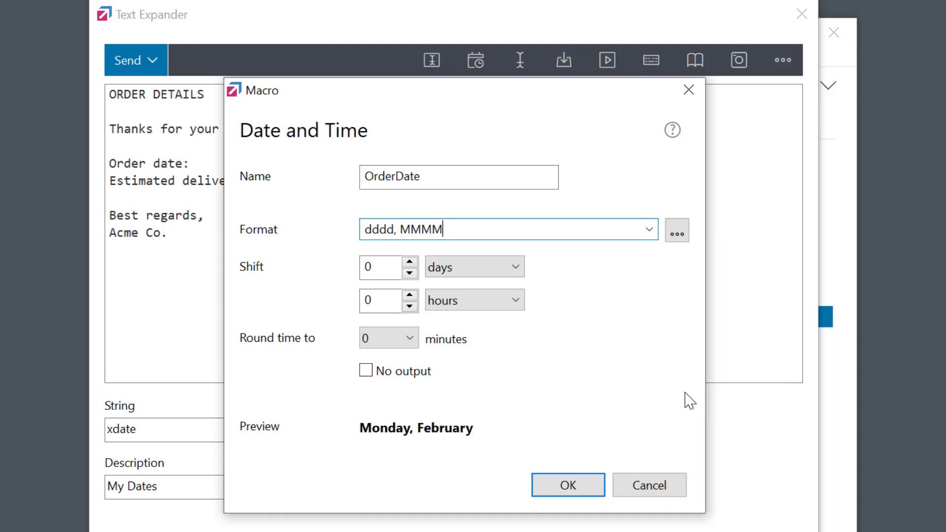
{"action": "left_click", "coordinate": [683, 233]}
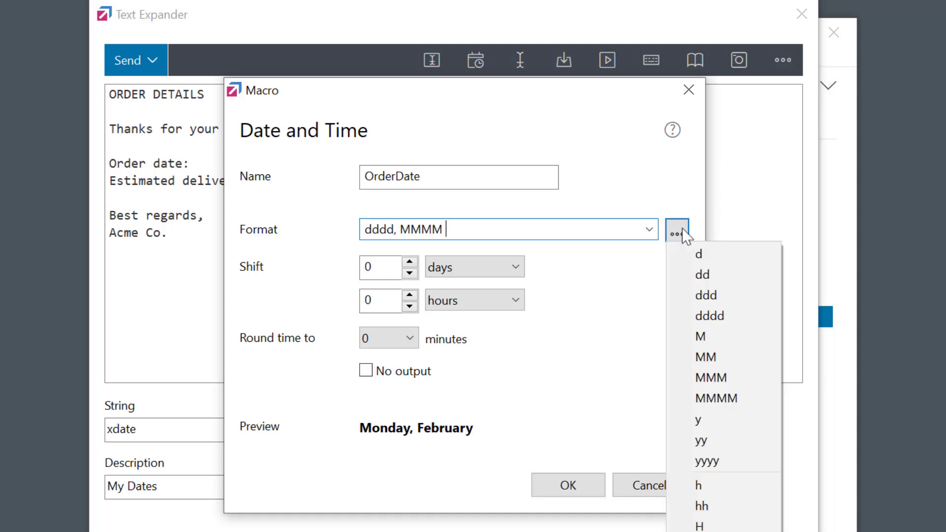
{"action": "left_click", "coordinate": [699, 275]}
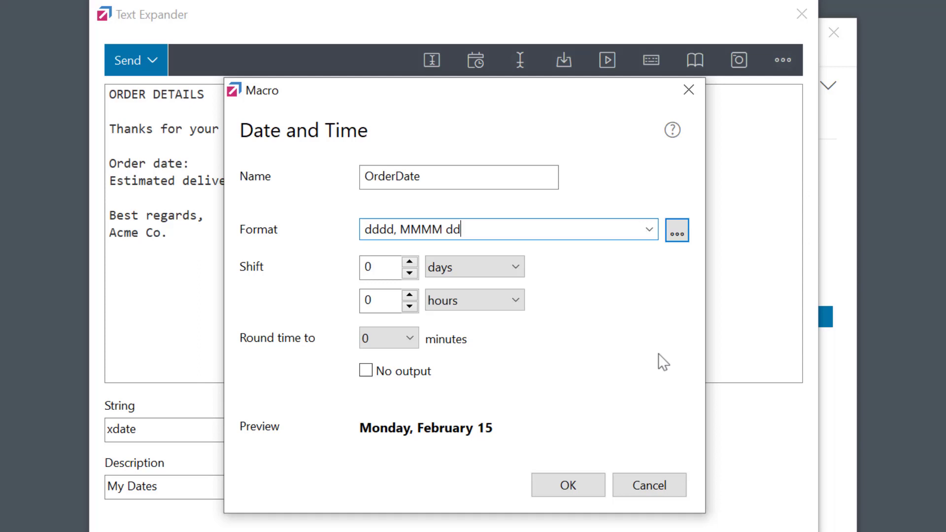
{"action": "left_click", "coordinate": [598, 486]}
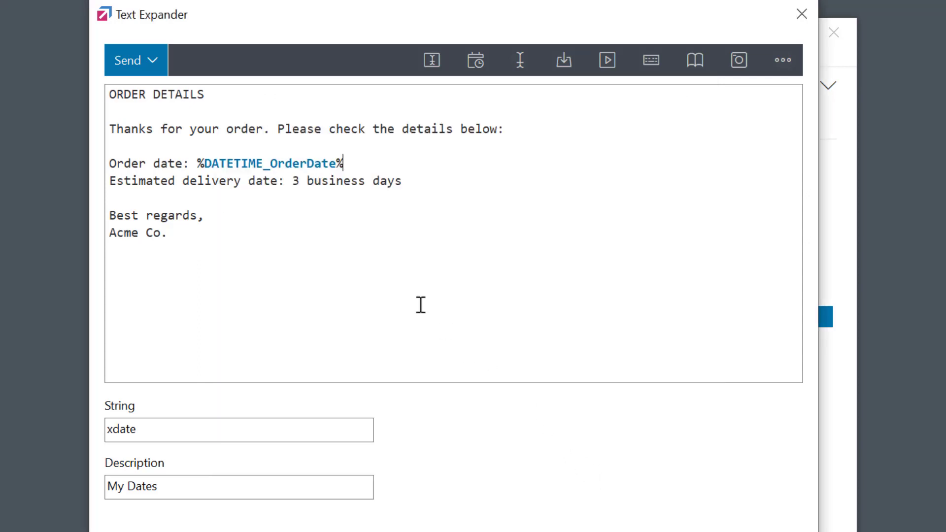
Step: Replace the '3 business days' text with a DeliveryDate field formatted 'dddd, MMMM dd'
{"action": "left_click_drag", "start_coordinate": [291, 180], "coordinate": [403, 179]}
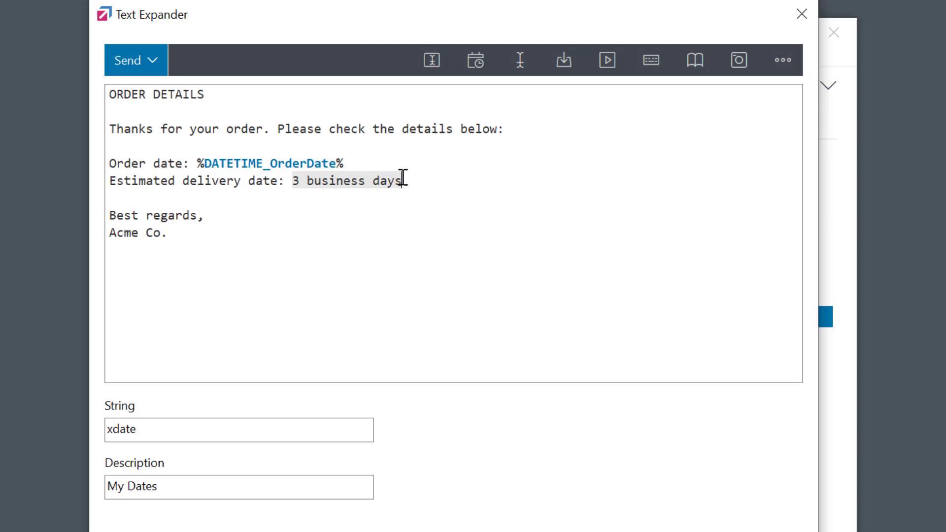
{"action": "key", "text": "Delete"}
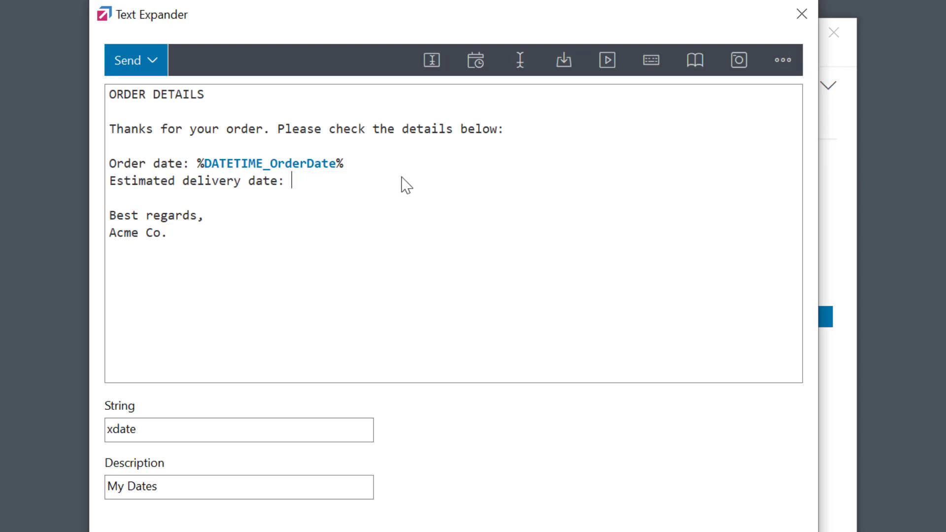
{"action": "left_click", "coordinate": [476, 68]}
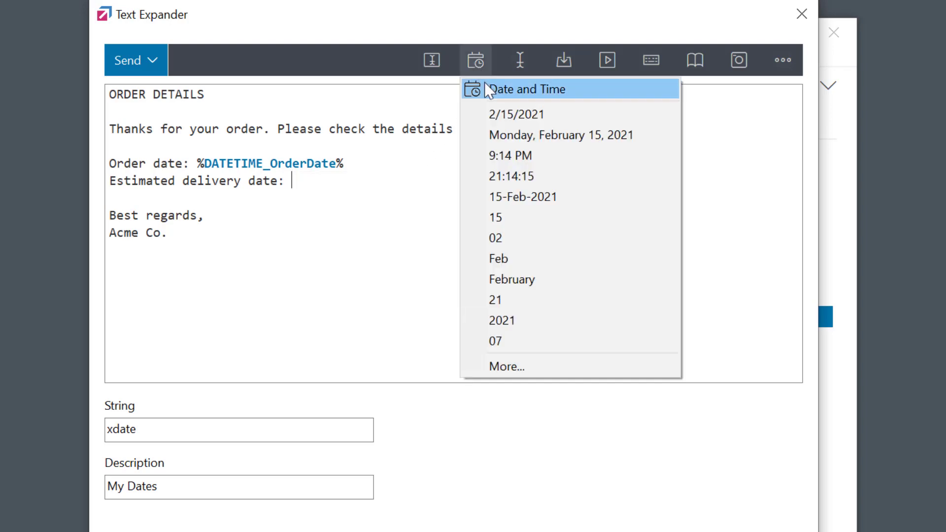
{"action": "left_click", "coordinate": [487, 89]}
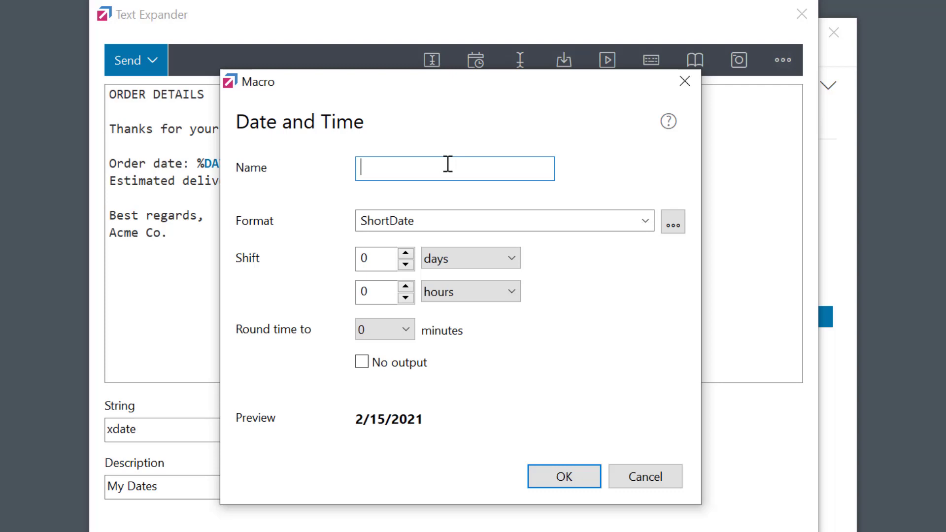
{"action": "type", "text": "DeliveryDate"}
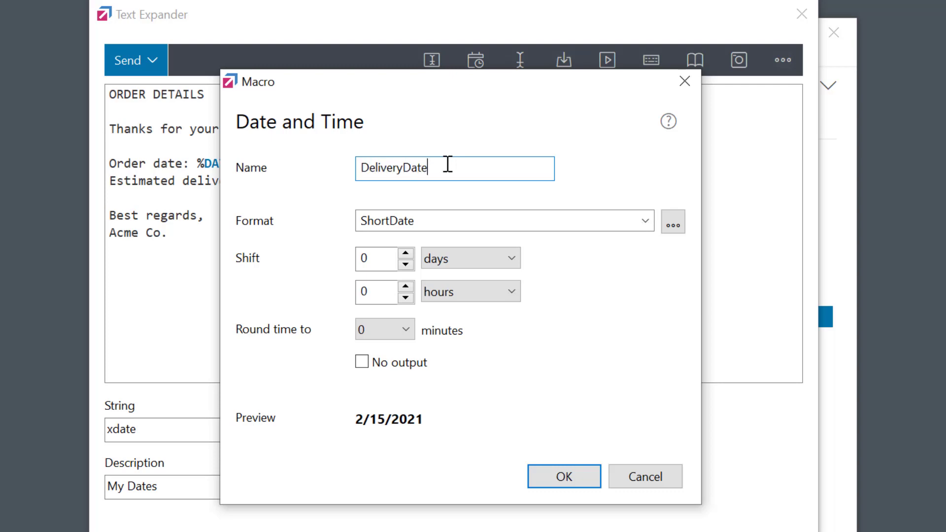
{"action": "left_click", "coordinate": [428, 223]}
{"action": "type", "text": "dddd, MMM"}
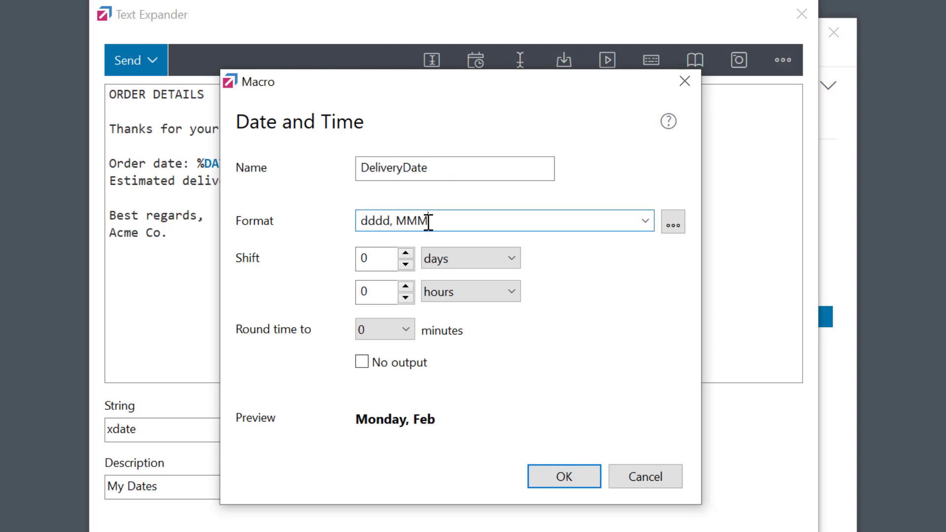
{"action": "type", "text": "M dd"}
Step: Shift DeliveryDate by 3 business days and insert %DATETIME_DeliveryDate%
{"action": "double_click", "coordinate": [363, 258]}
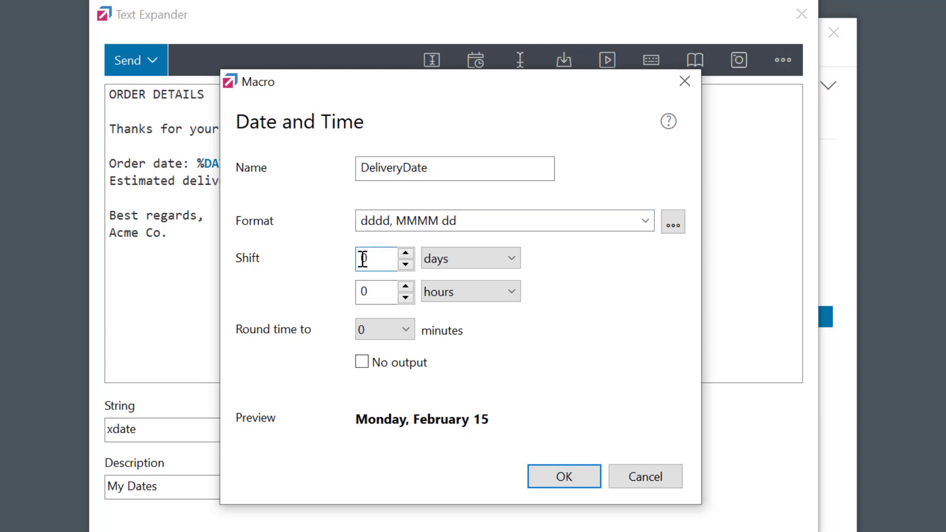
{"action": "type", "text": "3"}
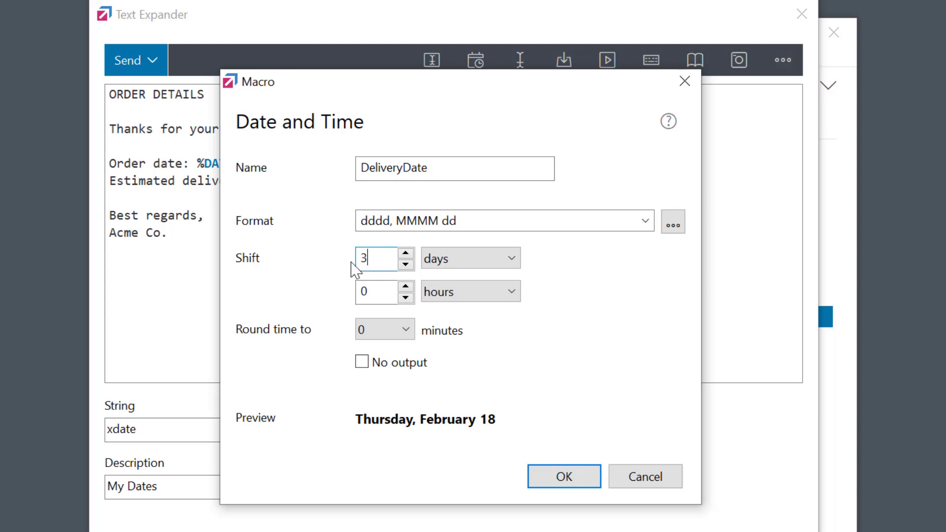
{"action": "left_click", "coordinate": [512, 261]}
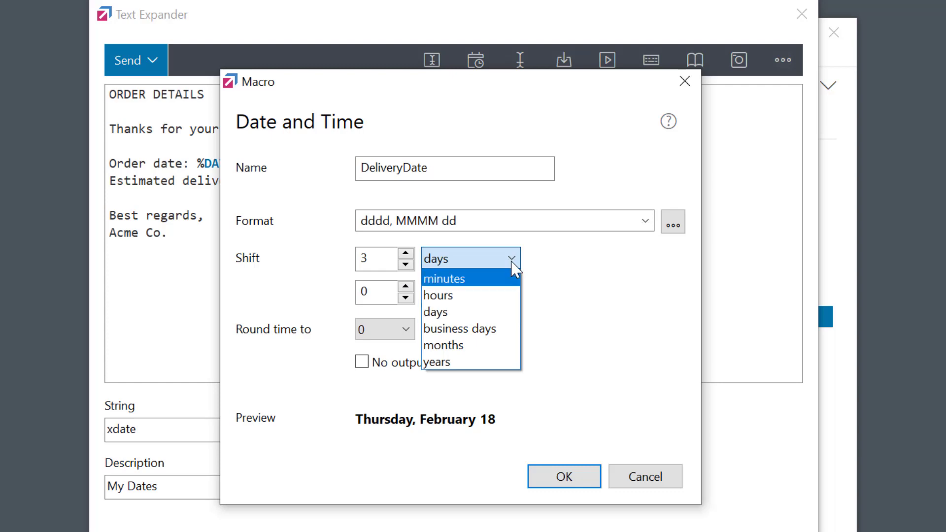
{"action": "left_click", "coordinate": [495, 336]}
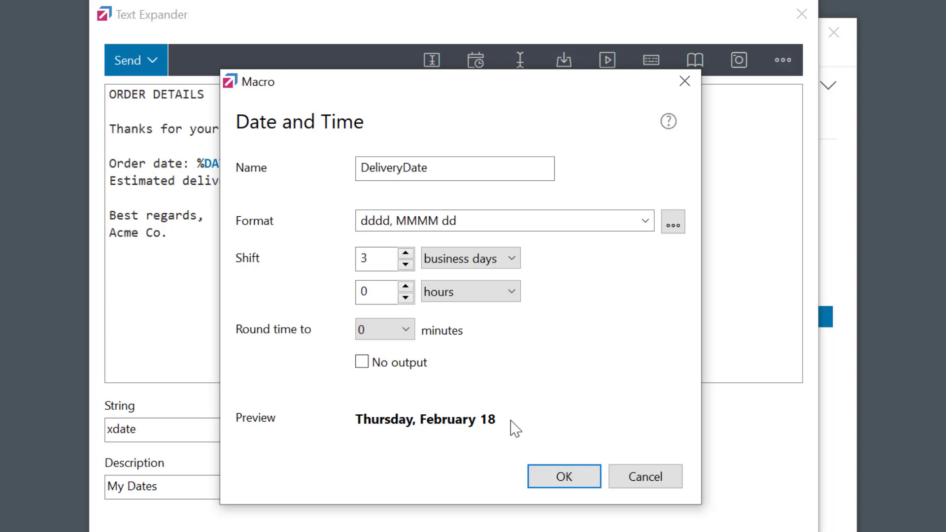
{"action": "left_click", "coordinate": [558, 475]}
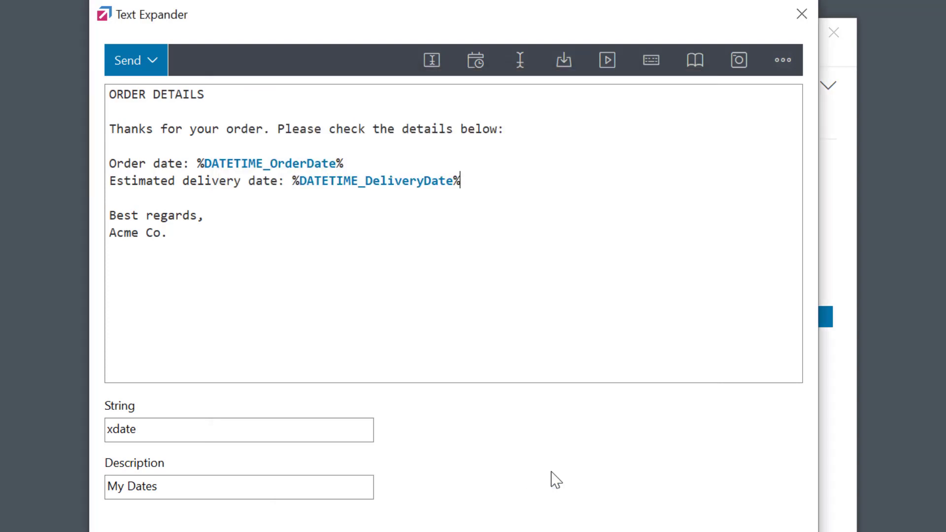
Step: Save the xdate phrase and test it by typing xdate in Notepad
{"action": "left_click", "coordinate": [632, 439]}
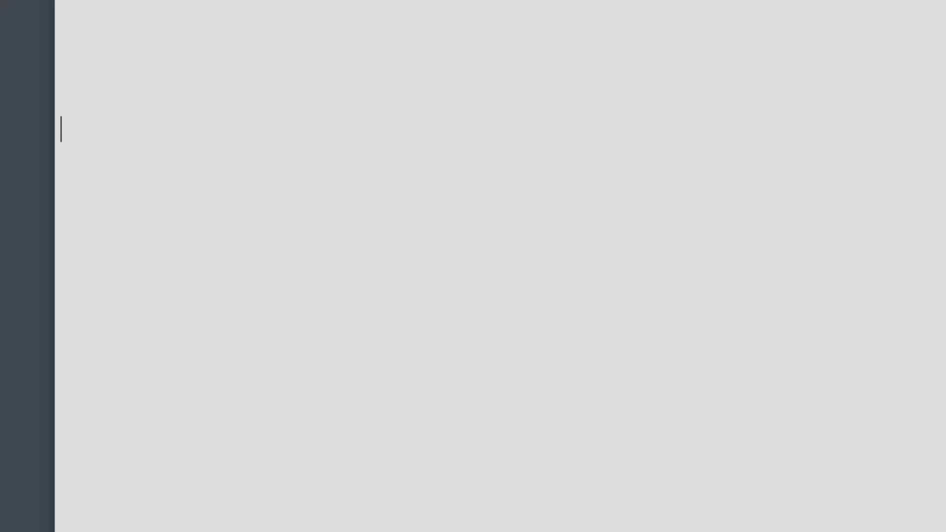
{"action": "type", "text": "xdate"}
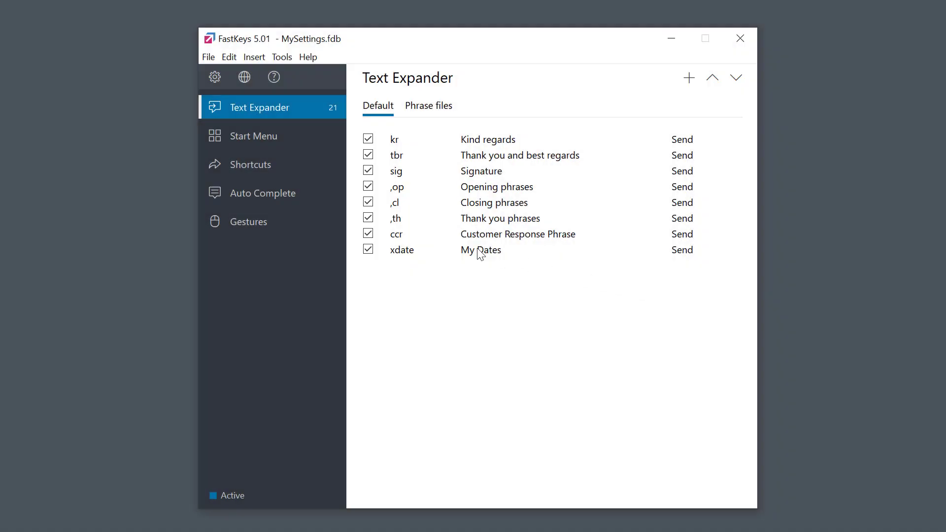
Step: Remove %DATETIME_DeliveryDate% from the Estimated delivery date line and start a Selection Form macro
{"action": "double_click", "coordinate": [477, 249]}
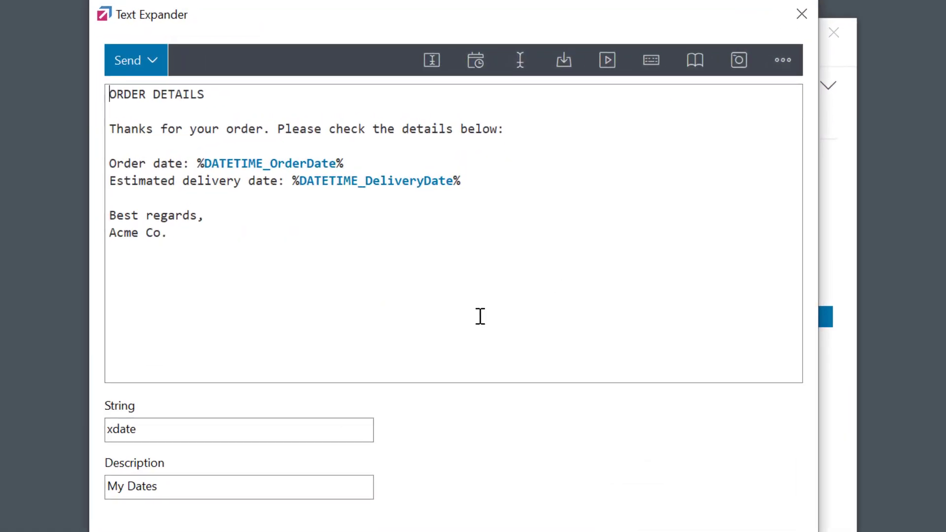
{"action": "left_click_drag", "start_coordinate": [291, 181], "coordinate": [470, 177]}
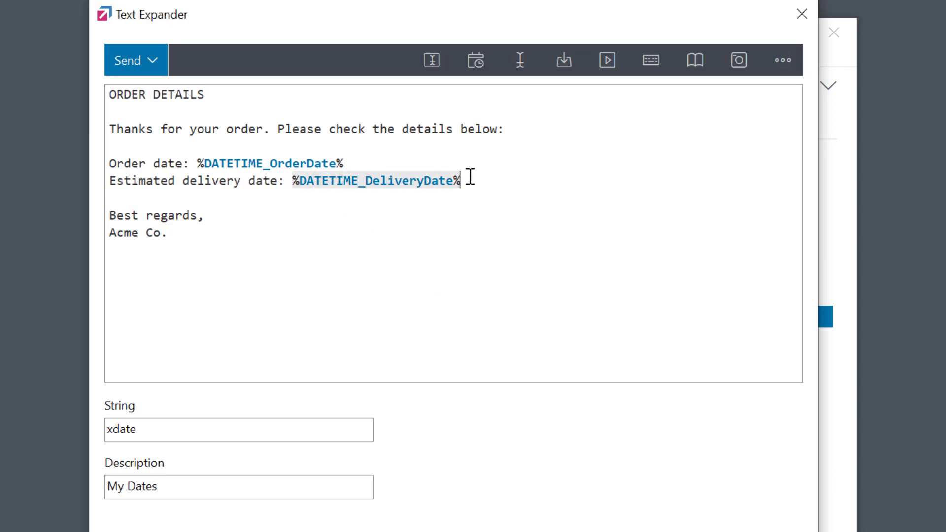
{"action": "key", "text": "BackSpace"}
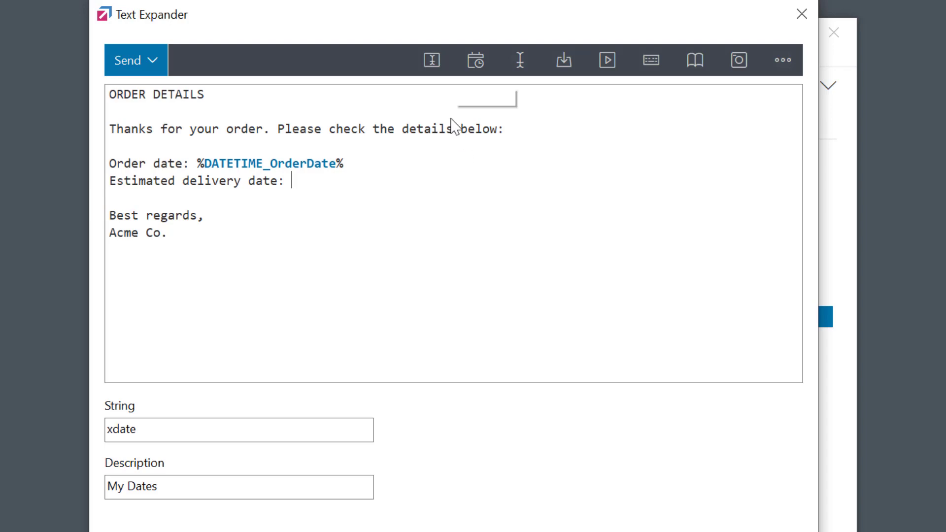
{"action": "left_click", "coordinate": [432, 61]}
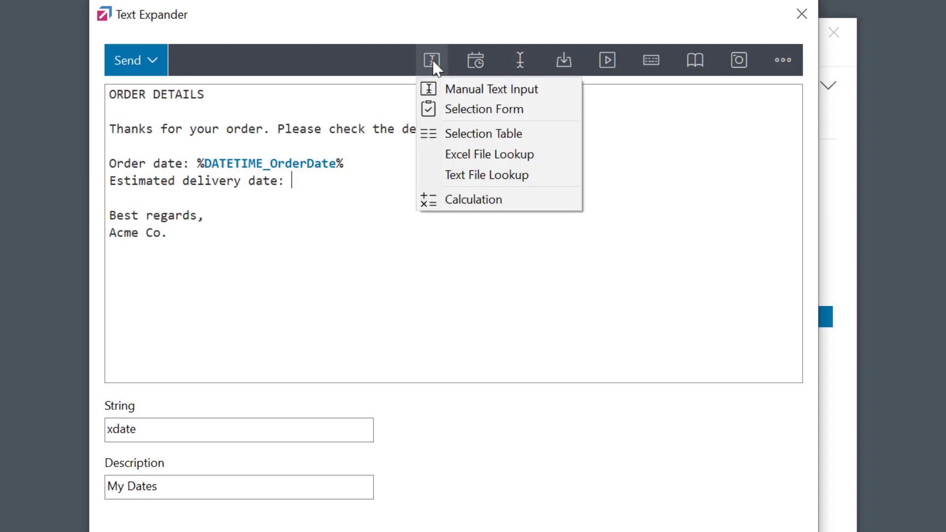
{"action": "left_click", "coordinate": [461, 112]}
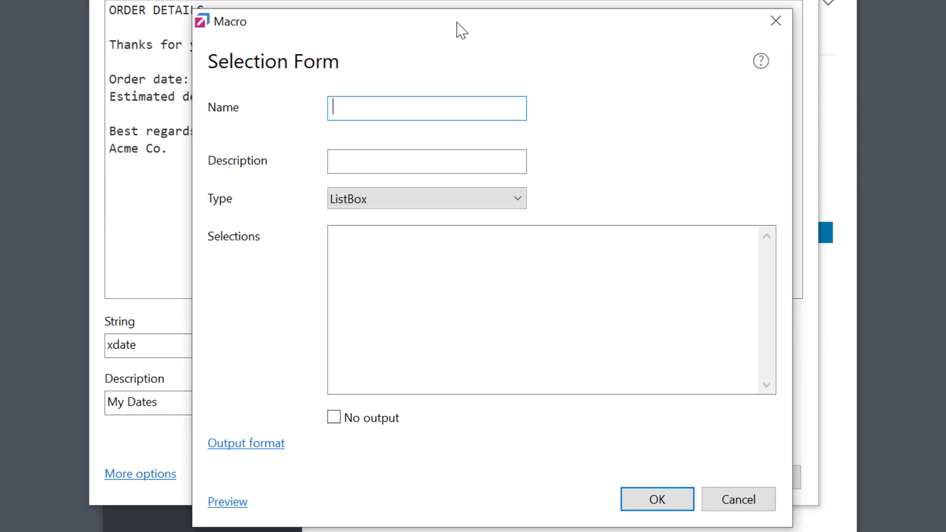
Step: Insert %SELECT_DeliveryDate%, a DateTime picker formatted 'dddd, MMMM dd'
{"action": "type", "text": "DeliveryDate"}
{"action": "left_click", "coordinate": [515, 200]}
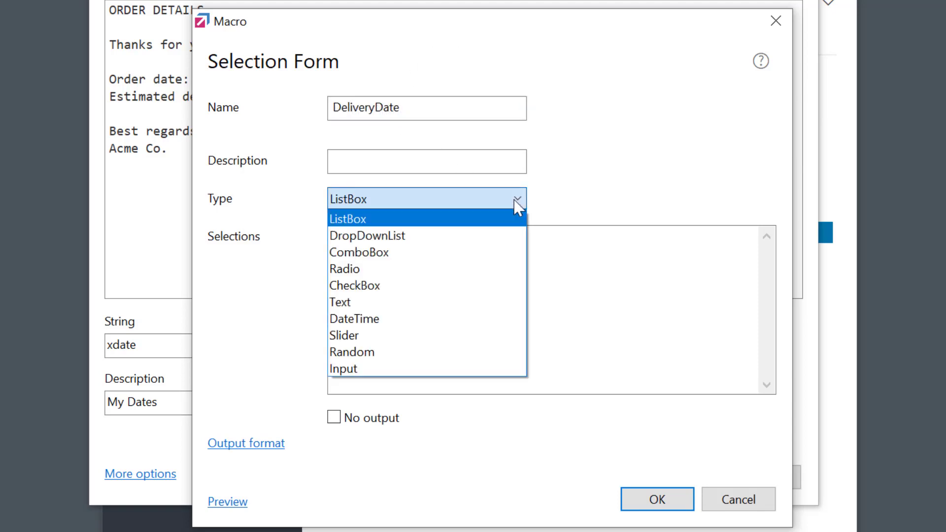
{"action": "left_click", "coordinate": [417, 319]}
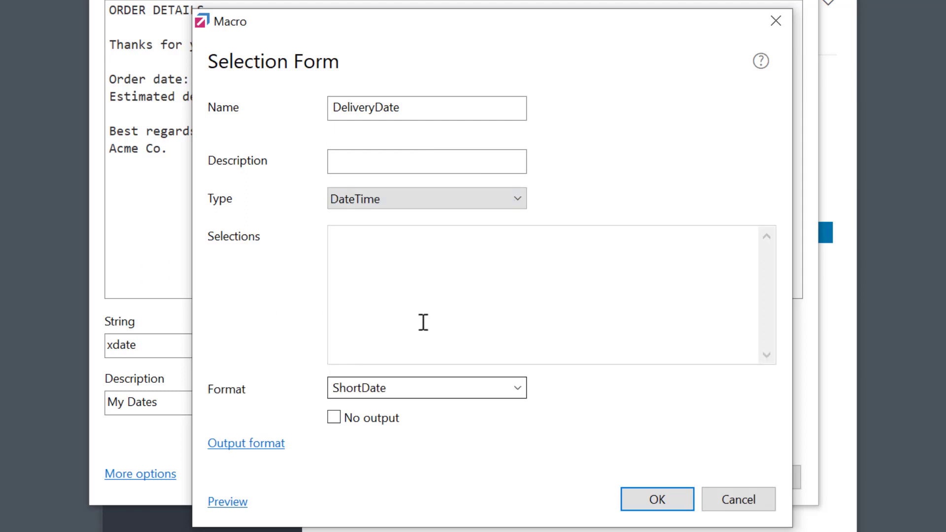
{"action": "left_click", "coordinate": [517, 388]}
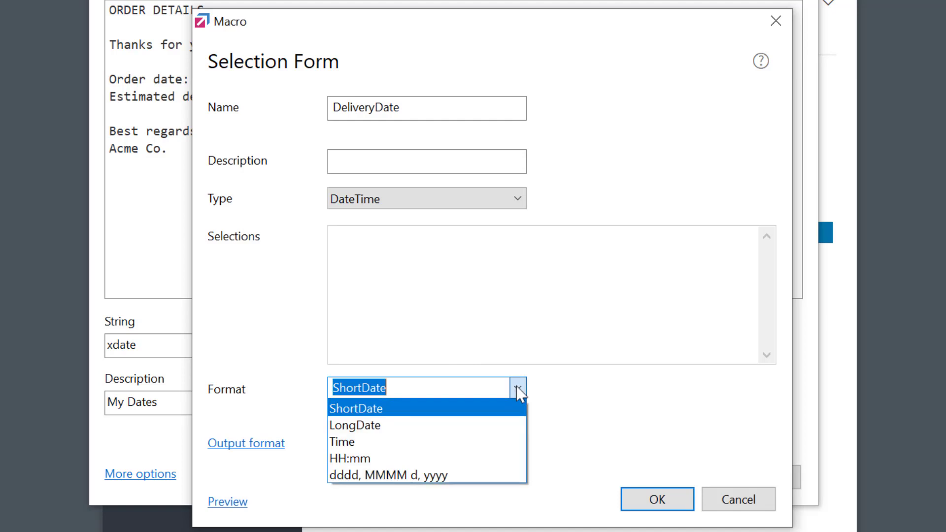
{"action": "left_click", "coordinate": [514, 388]}
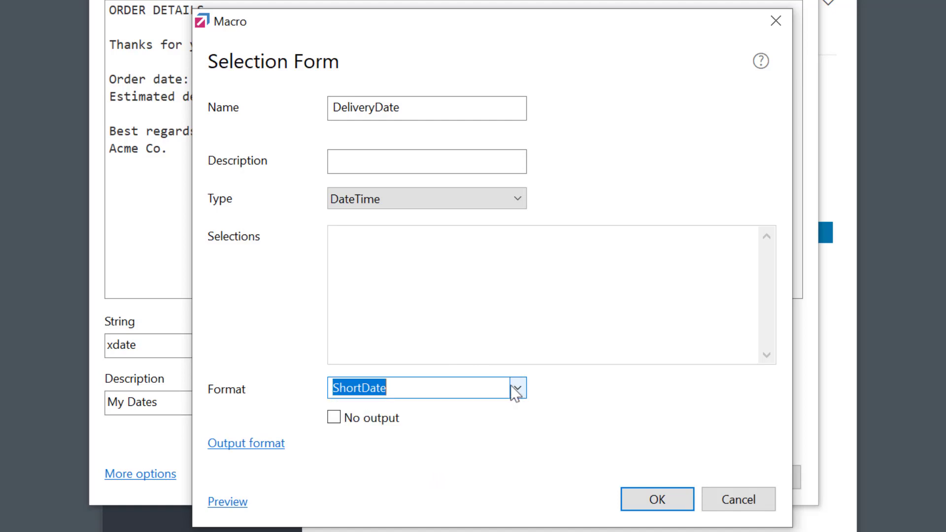
{"action": "type", "text": "dddd, MMMM dd"}
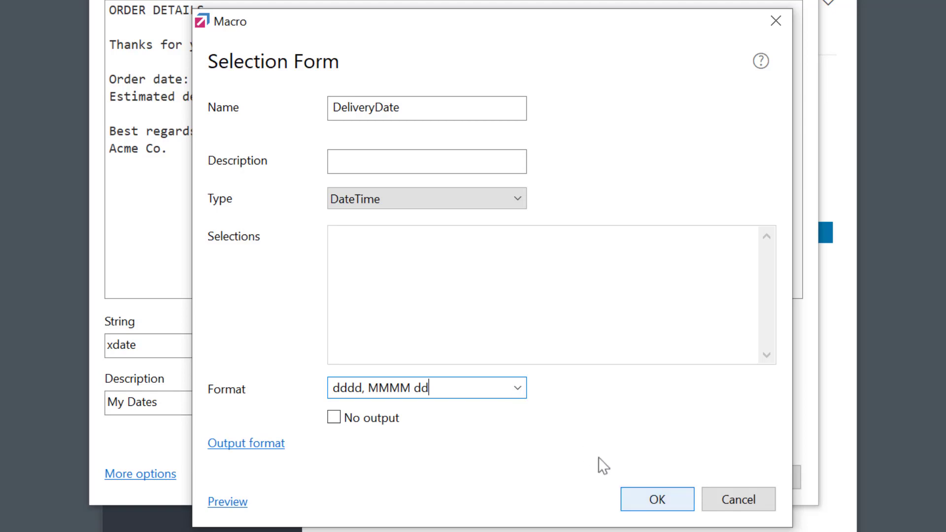
{"action": "left_click", "coordinate": [655, 499]}
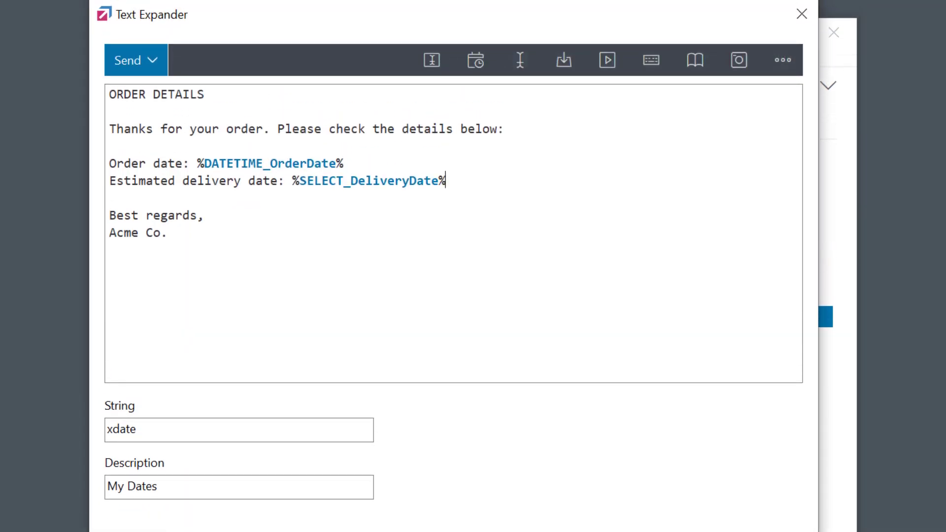
Step: Save the updated xdate phrase, then raise the popup's delivery day to the 18th
{"action": "left_click", "coordinate": [679, 531]}
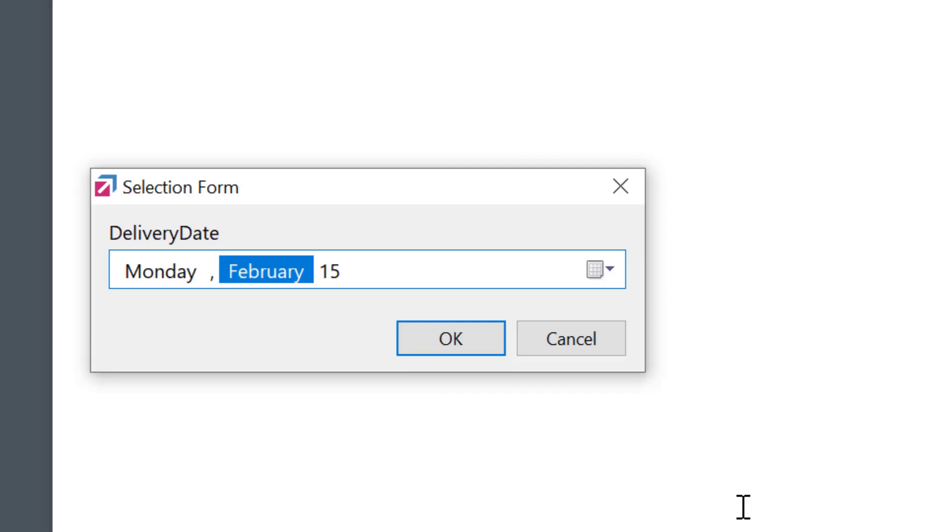
{"action": "key", "text": "Right"}
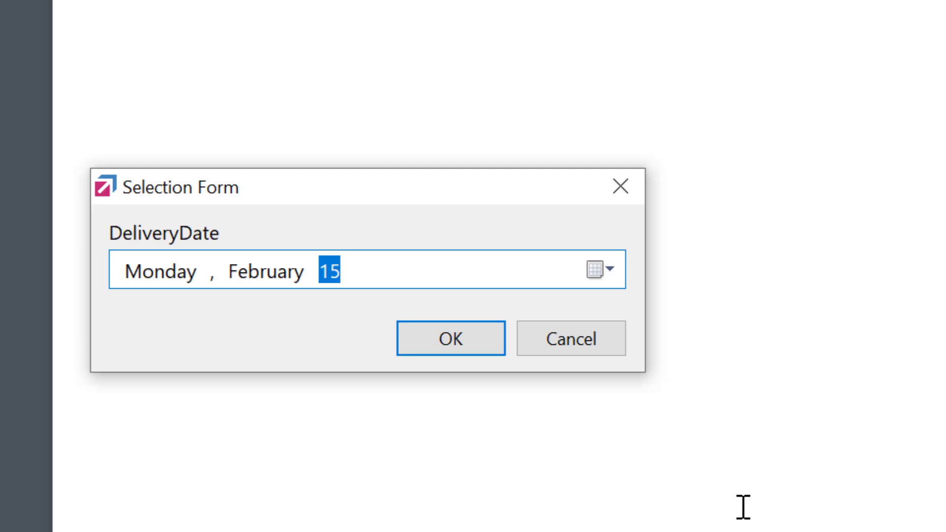
{"action": "key", "text": "Up"}
{"action": "key", "text": "Up"}
{"action": "key", "text": "Up"}
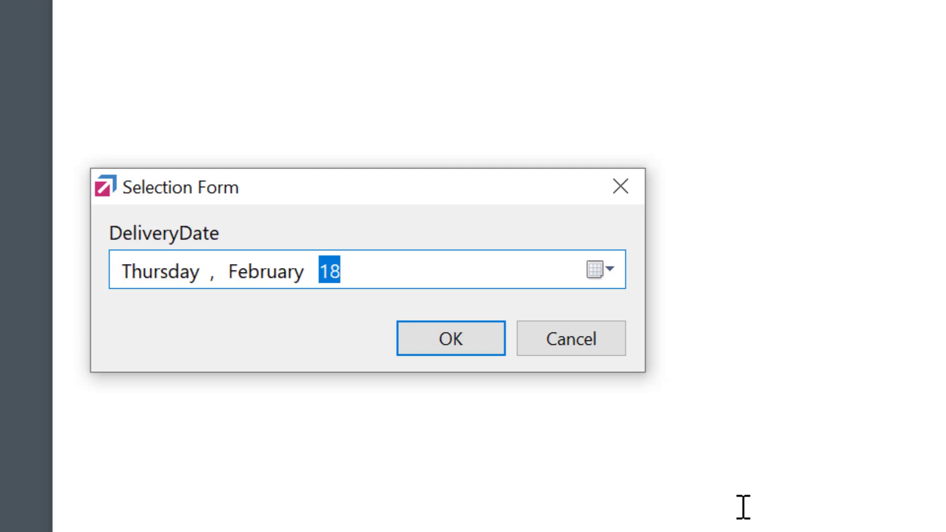
{"action": "key", "text": "Up"}
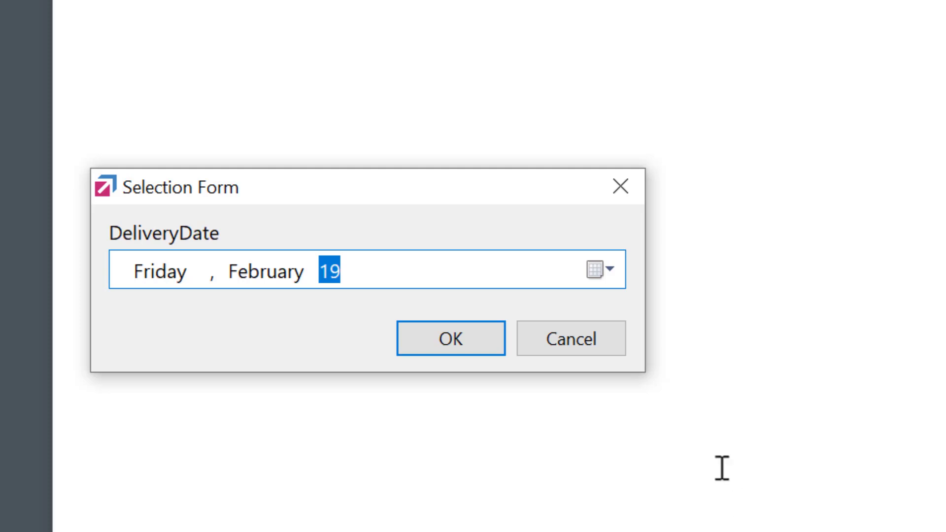
Step: Confirm Thursday, February 18 in the calendar and expand the order template
{"action": "left_click", "coordinate": [611, 271]}
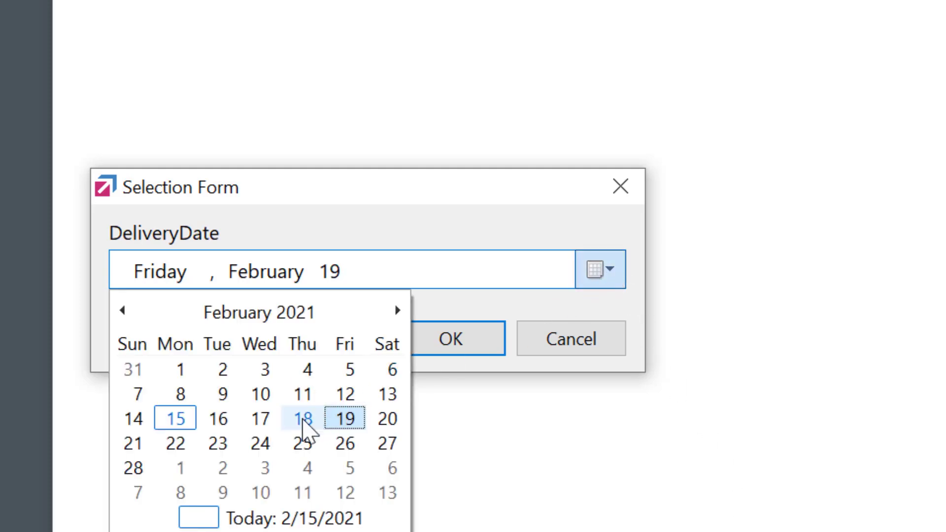
{"action": "left_click", "coordinate": [303, 419]}
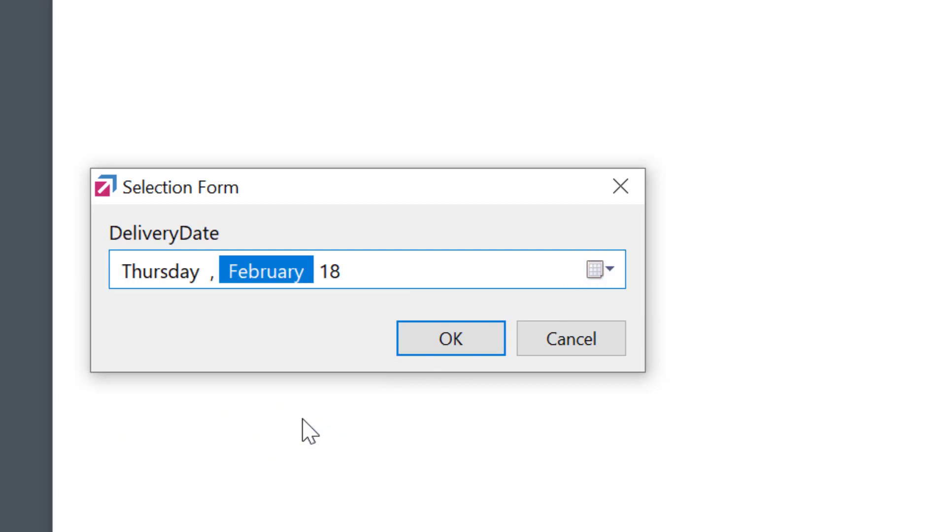
{"action": "left_click", "coordinate": [434, 337]}
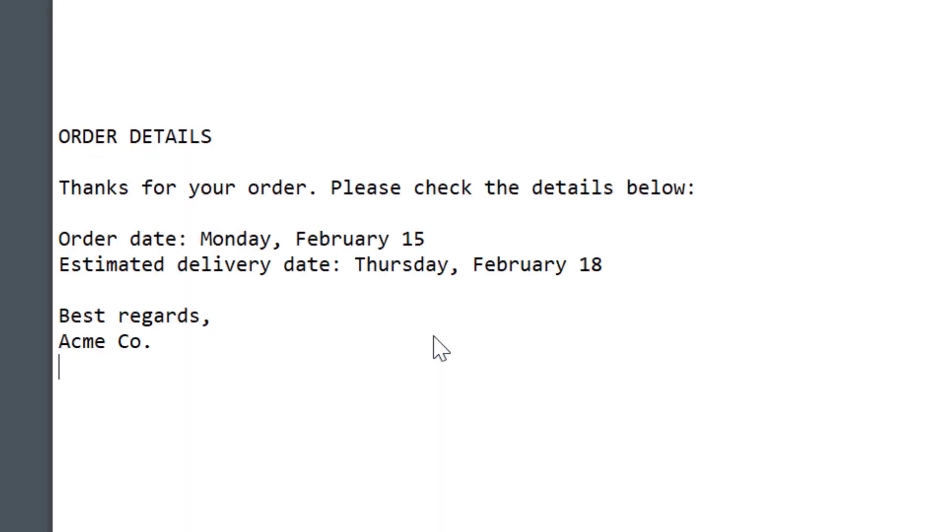